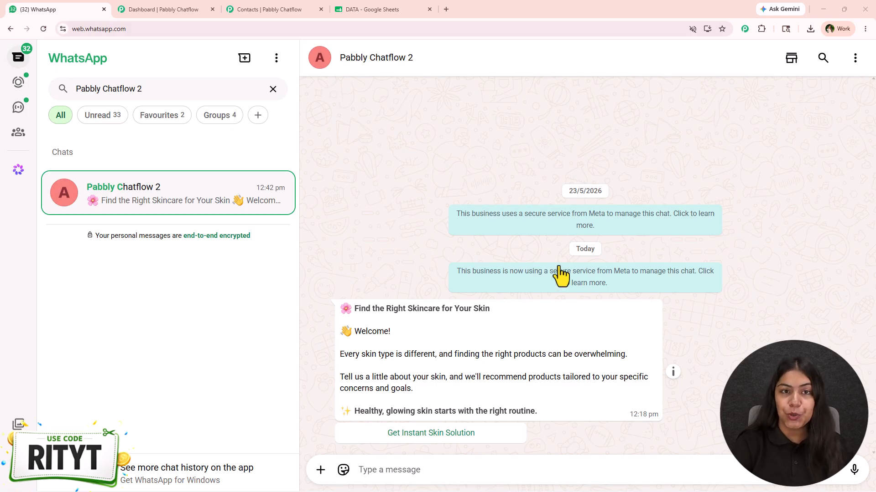
- Open the Pabbly Chatflow website at pabbly.com/chatflow/ in a new browser tab and dismiss its limited offer pop-up
left_click(136, 10)
scroll(279, 353, "up", 2)
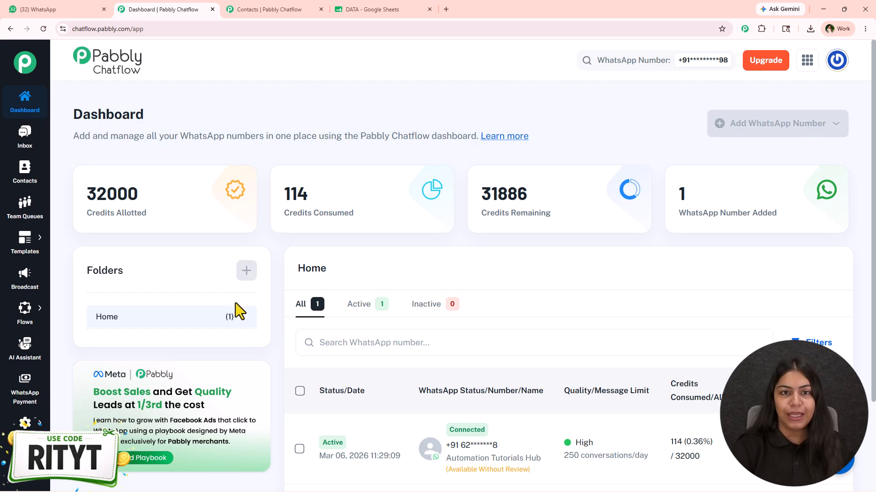
left_click(444, 6)
type("p")
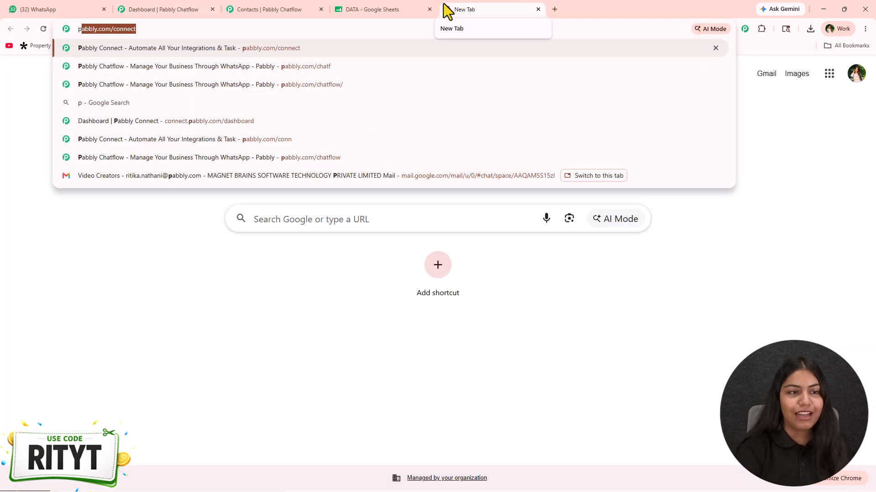
key("Down")
key("Return")
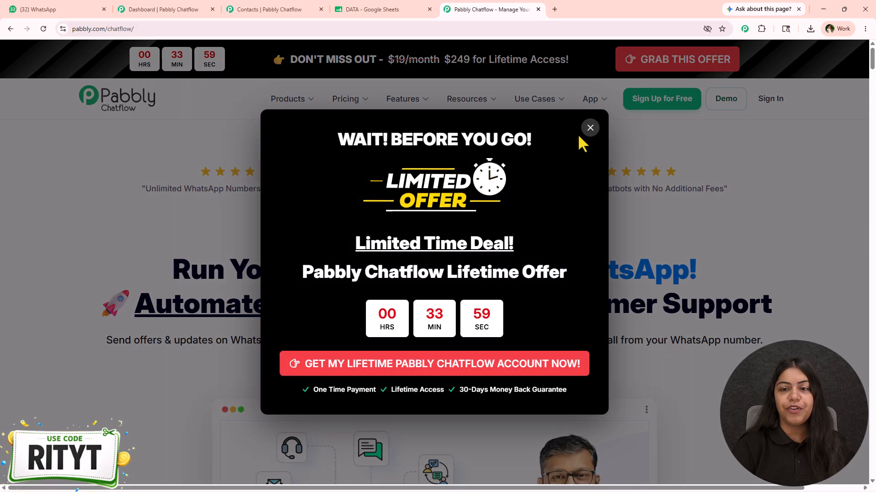
left_click(588, 129)
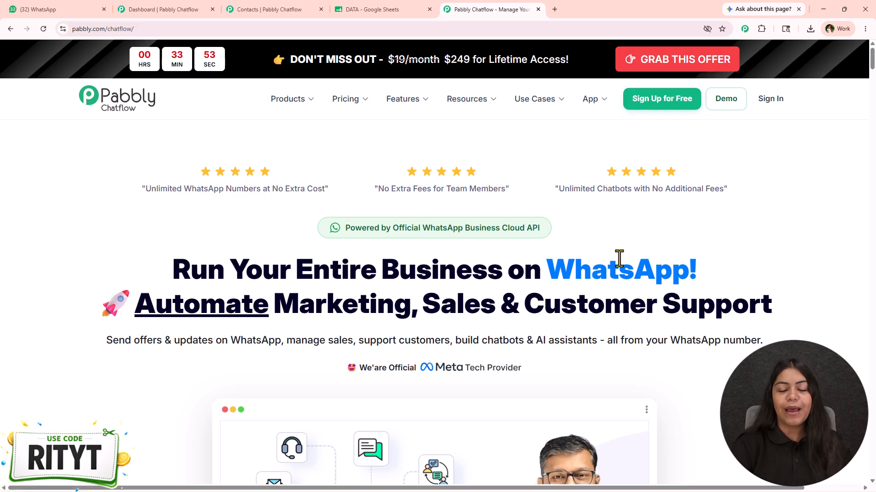
- Open the Chatflow lifetime offer page and look through its one-time payment plans
left_click_drag(345, 227, 666, 226)
left_click(694, 58)
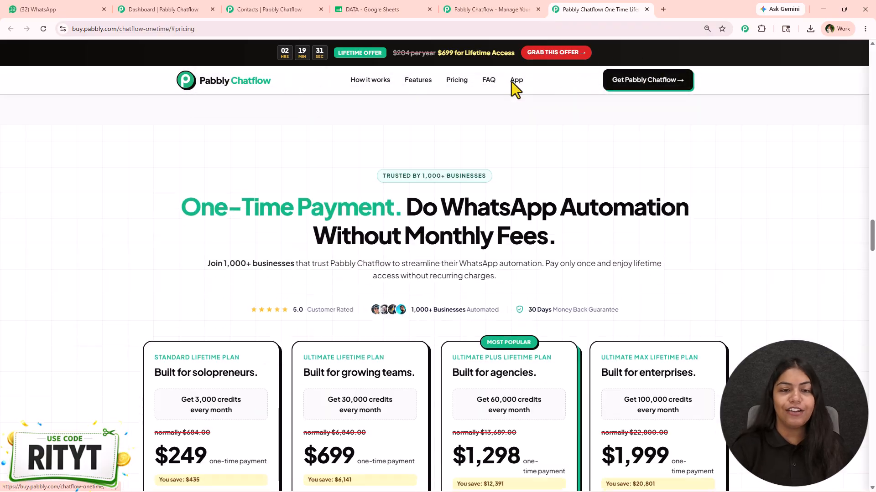
scroll(135, 382, "down", 6)
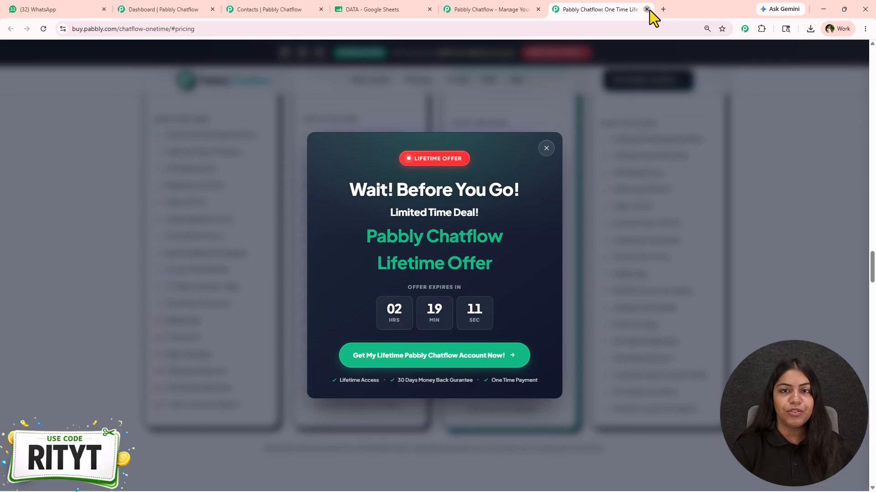
- Close the lifetime offer page and the Chatflow website, and return to the Chatflow dashboard
left_click(646, 9)
left_click(538, 9)
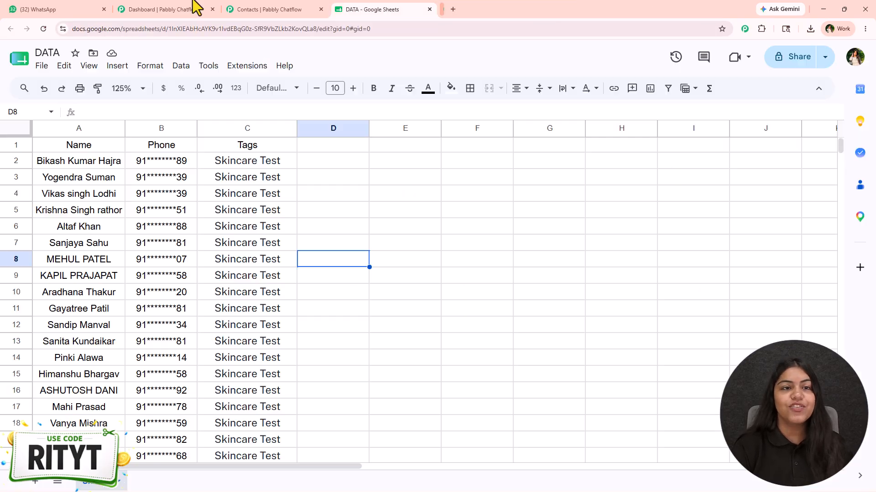
left_click(170, 9)
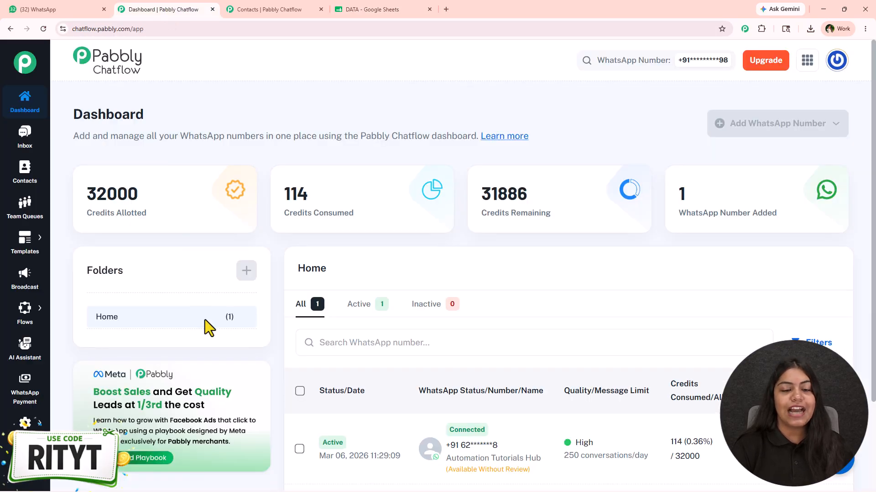
- Check the list of connected WhatsApp numbers and the WhatsApp chat, and return to the Chatflow dashboard
left_click(634, 63)
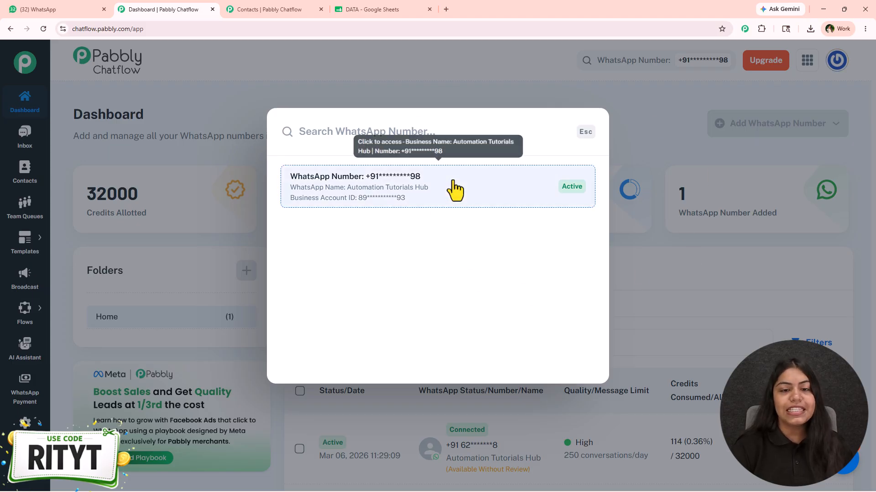
left_click(727, 250)
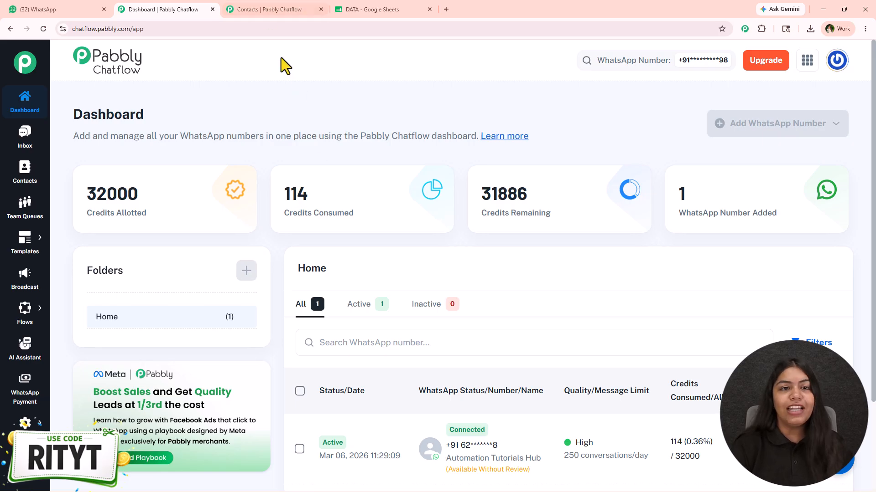
left_click(57, 9)
left_click(147, 14)
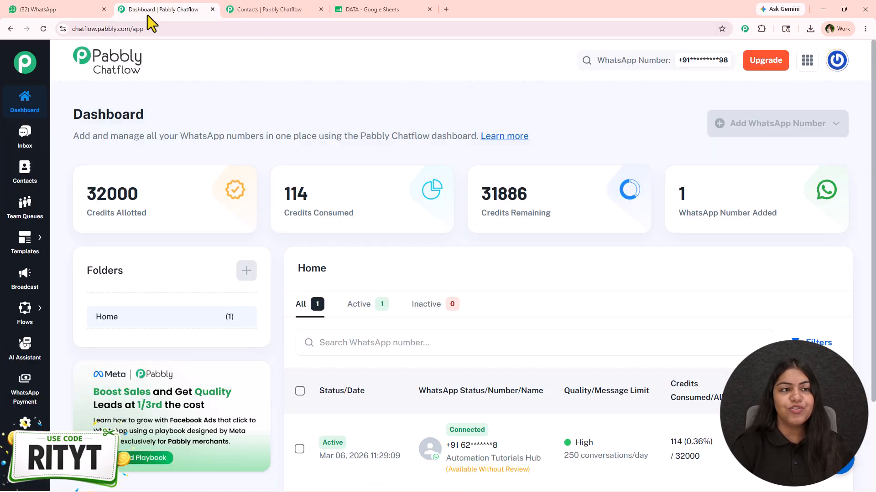
- Start a new WhatsApp broadcast with the type Broadcast Campaign
left_click(26, 292)
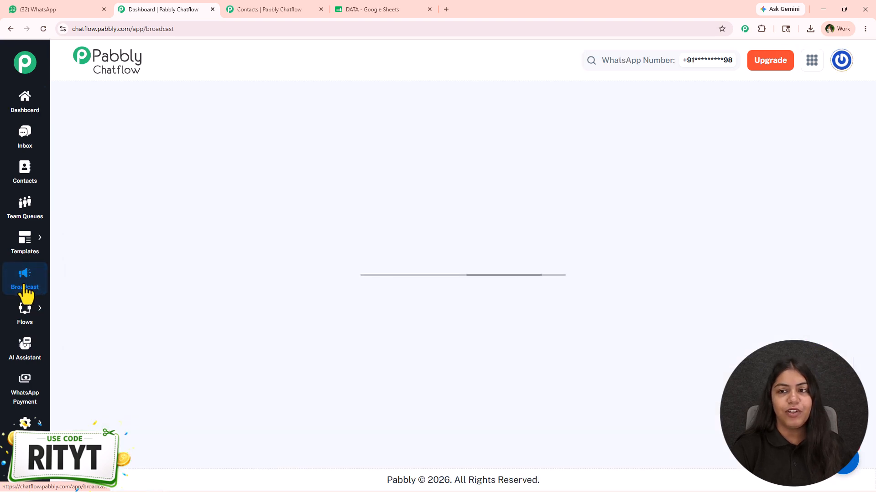
left_click(832, 124)
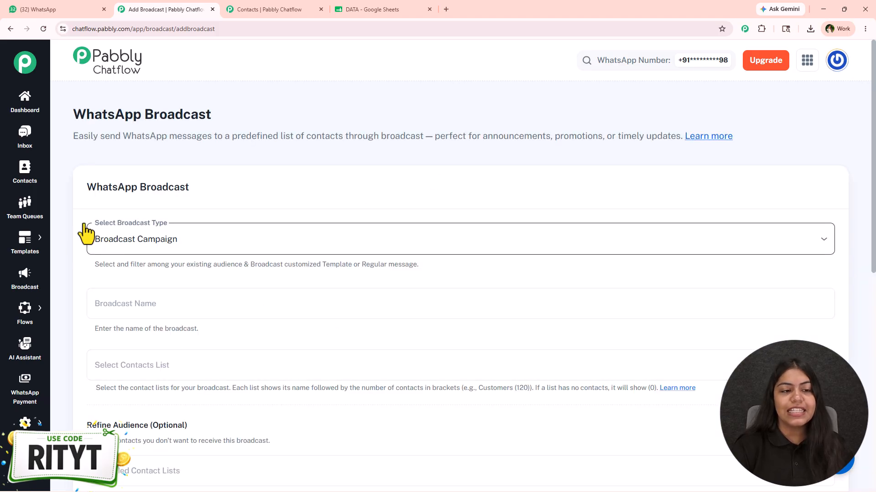
left_click(364, 246)
left_click(169, 270)
- Name the broadcast "Testing Skincare"
scroll(347, 132, "down", 3)
left_click(215, 167)
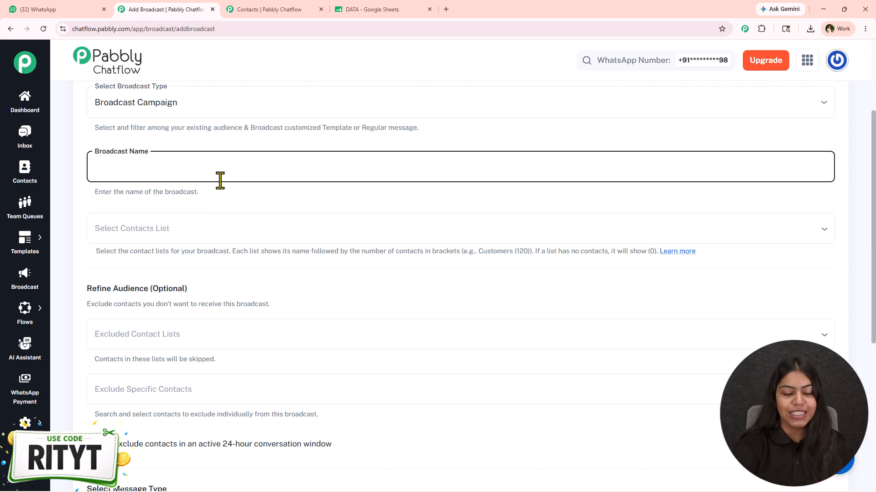
type("Testing SKinc")
type("are")
left_click(138, 167)
key("BackSpace")
type("k")
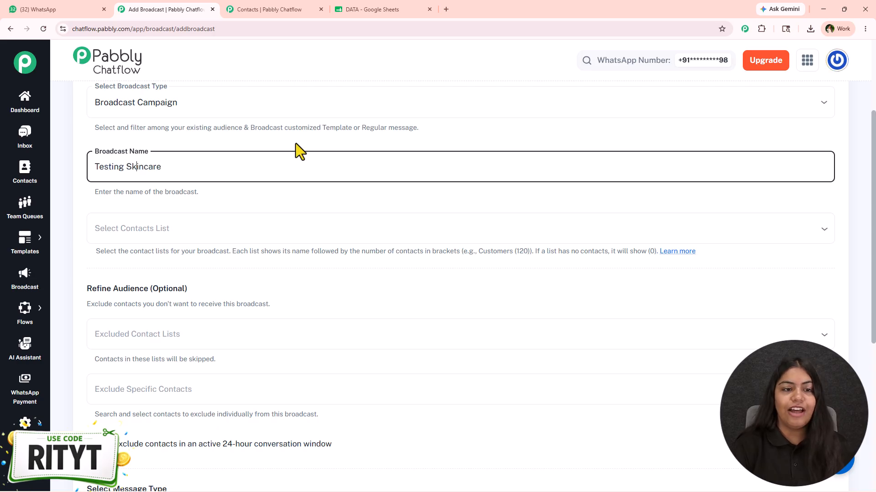
left_click(295, 143)
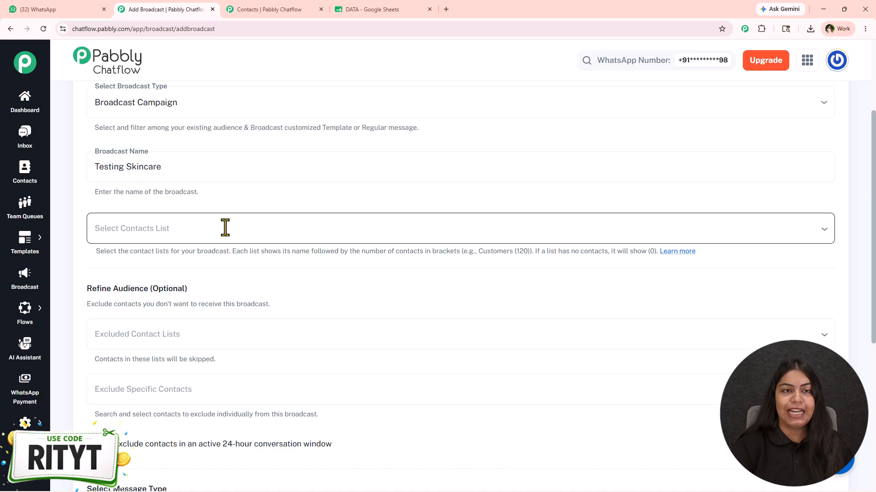
scroll(201, 270, "down", 1)
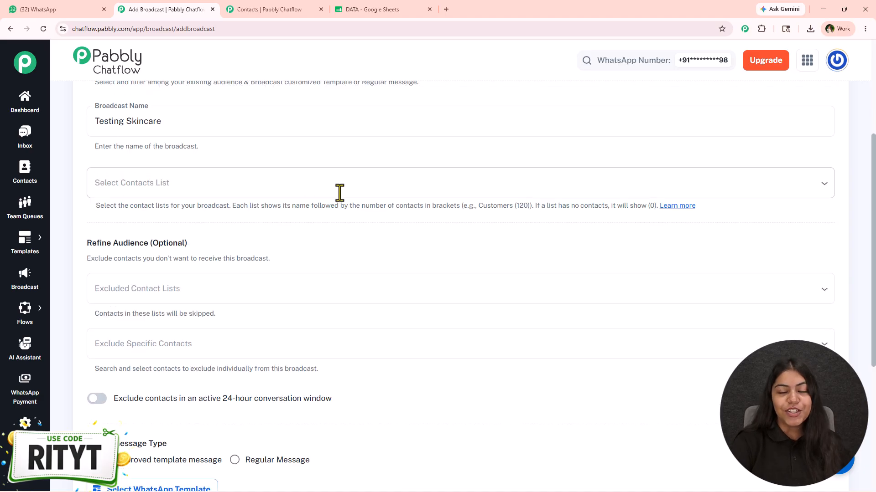
- Switch to the open Contacts page and create a contact tag named "Skincare Test" in the tag settings
left_click(279, 8)
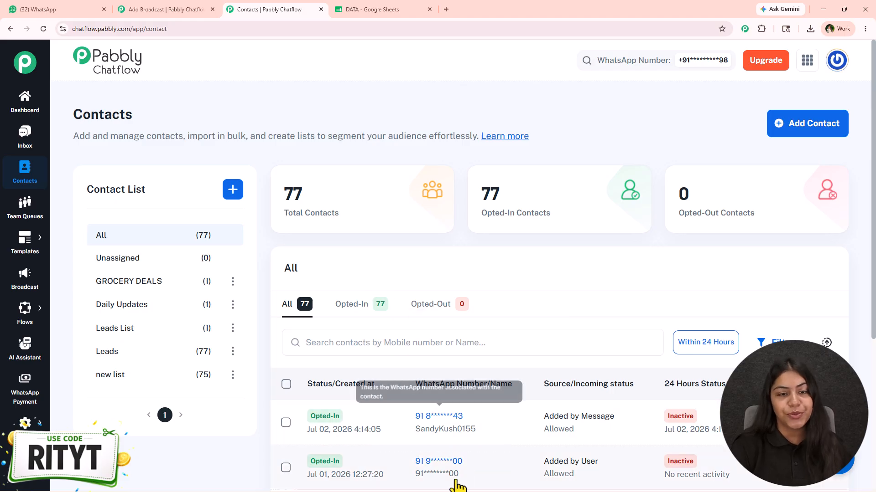
mouse_move(25, 431)
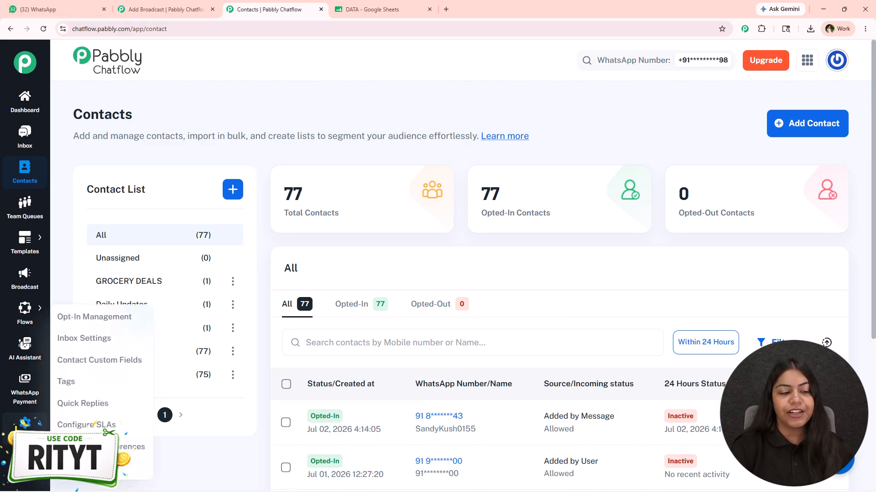
left_click(112, 383)
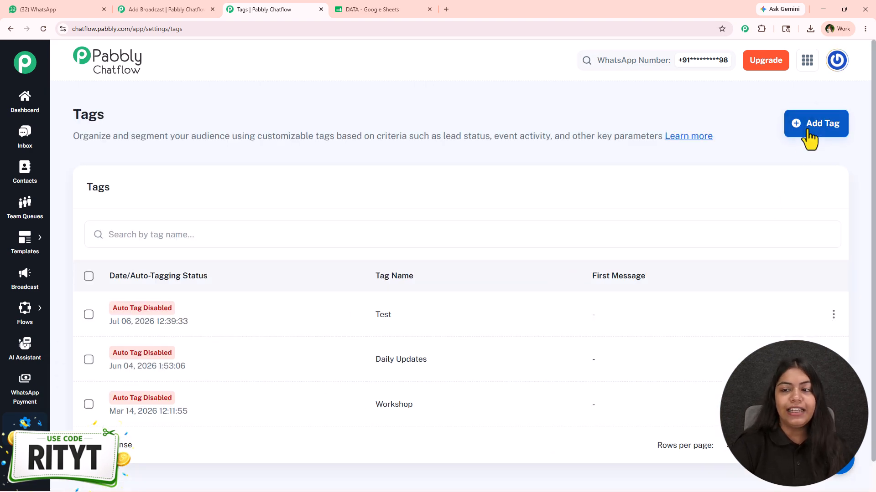
left_click(809, 132)
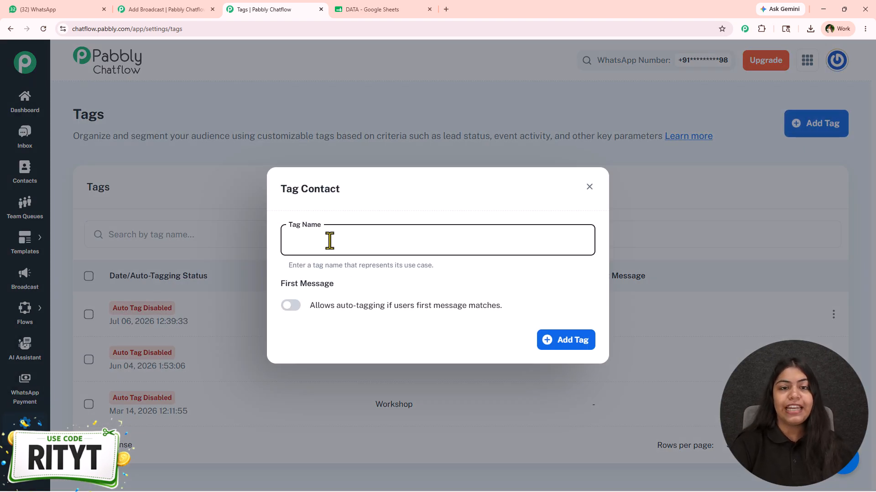
type("Ski")
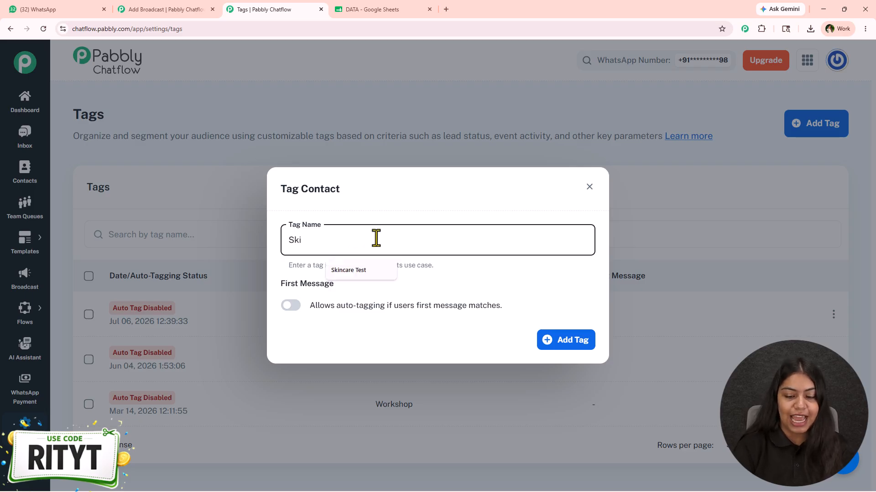
key("Down")
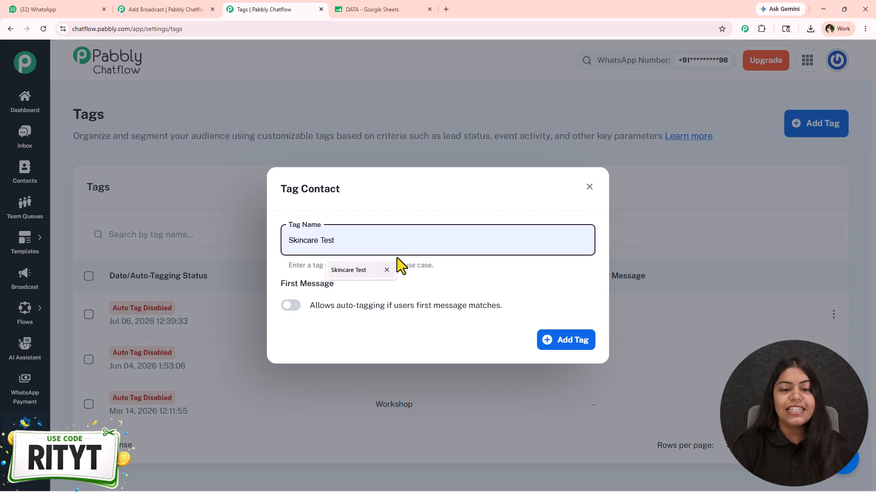
left_click(368, 272)
left_click(568, 343)
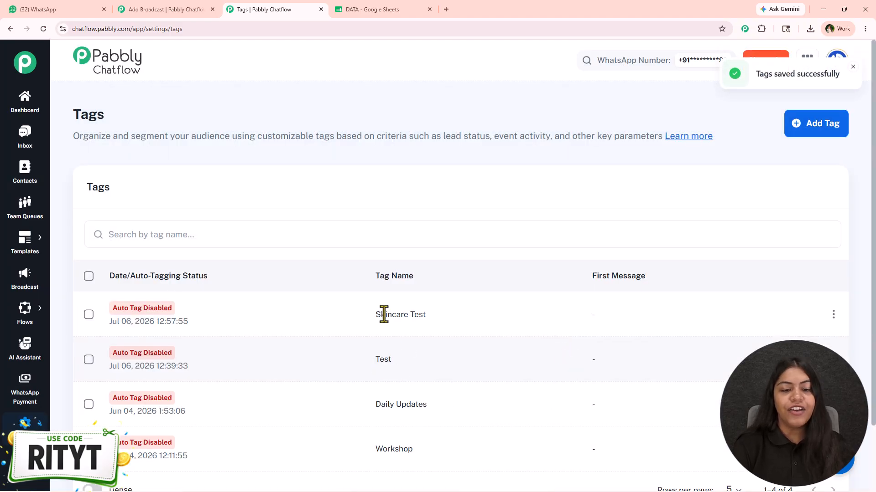
- Fill in a new single contact with a mobile number, the name "Test user" and the Skincare Test tag
left_click(36, 179)
left_click(779, 123)
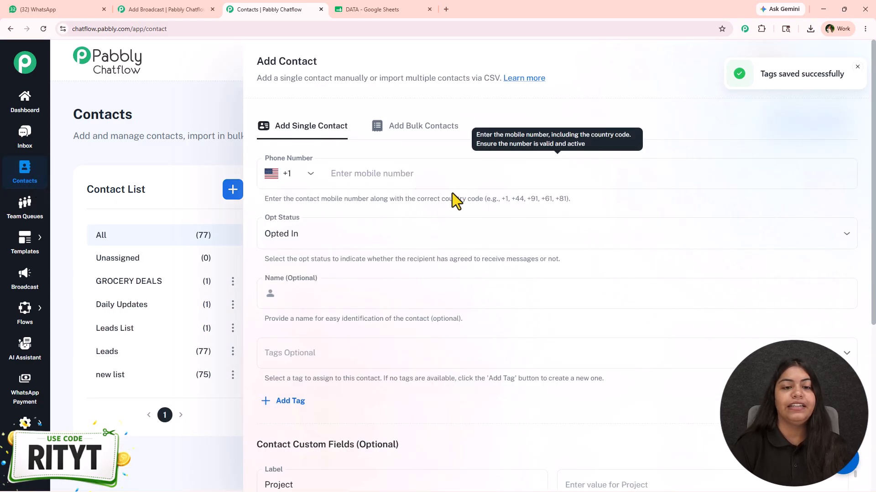
left_click(410, 176)
left_click(413, 206)
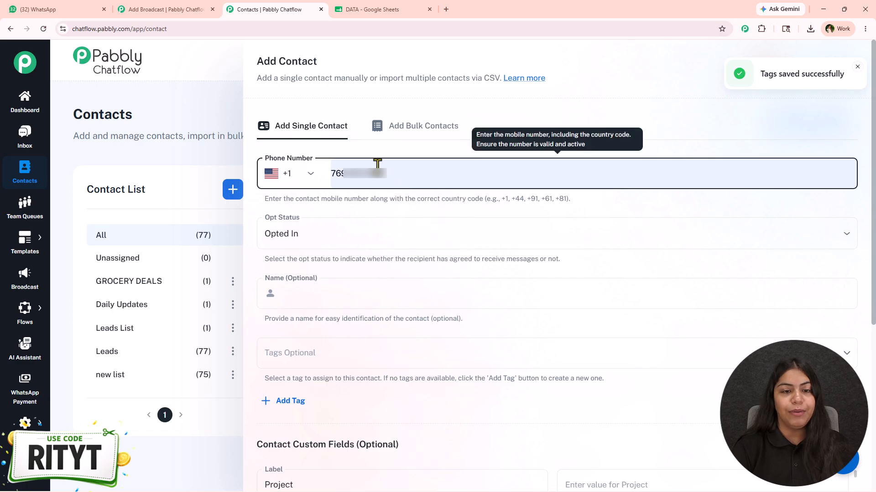
left_click(327, 293)
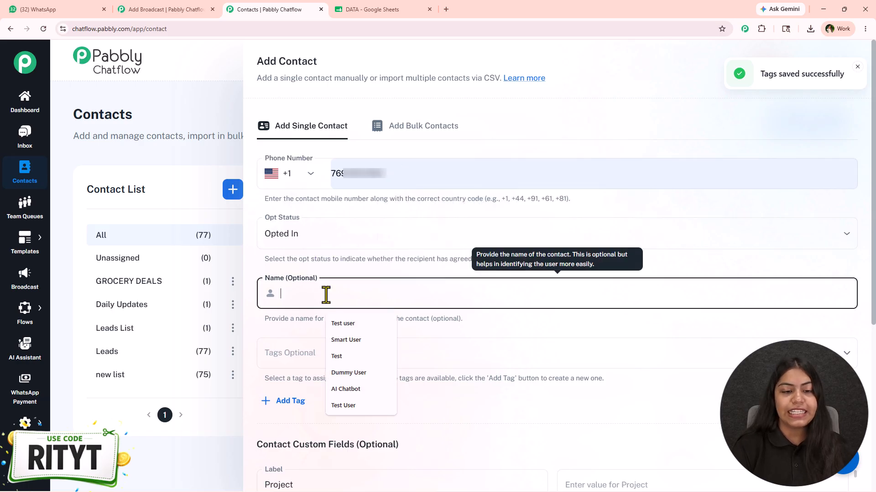
left_click(341, 324)
left_click(314, 351)
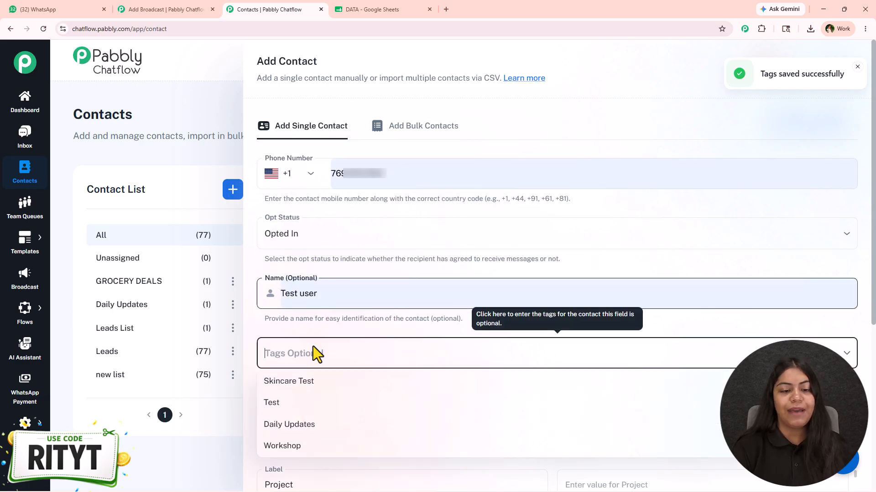
left_click(307, 382)
- Look over the contact's custom fields and switch to adding contacts in bulk
scroll(739, 348, "down", 10)
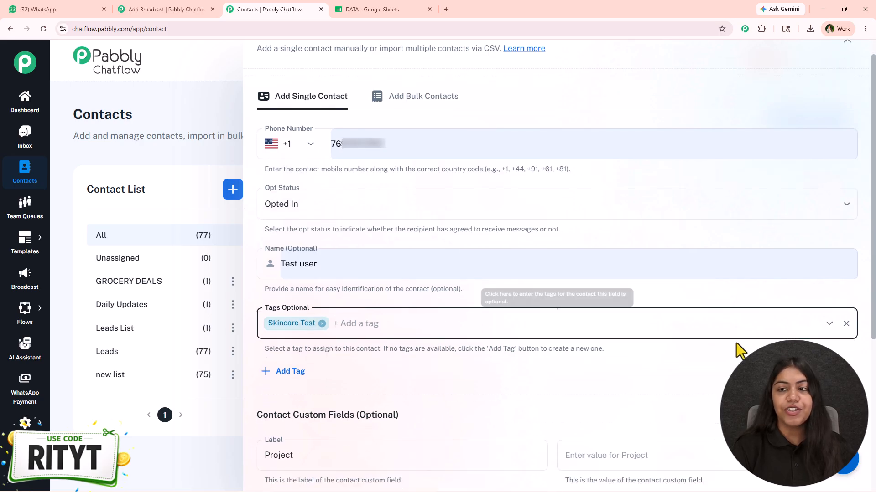
scroll(540, 225, "down", 5)
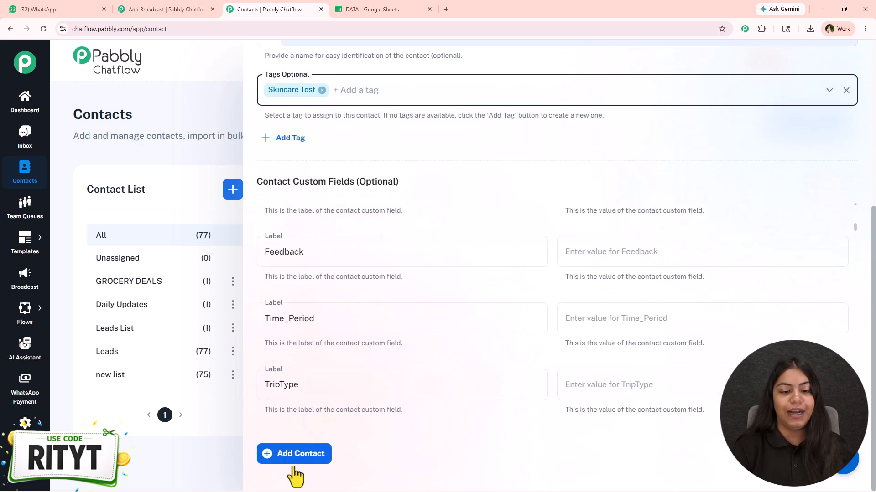
scroll(391, 360, "up", 10)
scroll(493, 185, "up", 5)
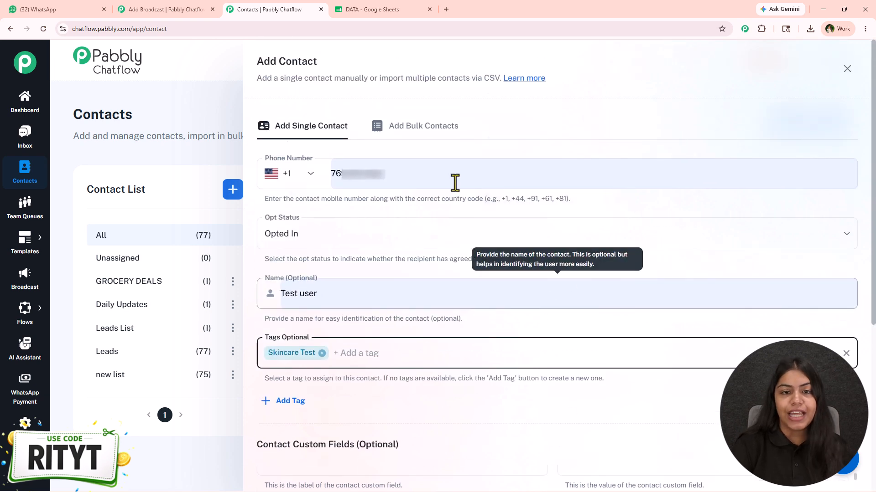
left_click(439, 126)
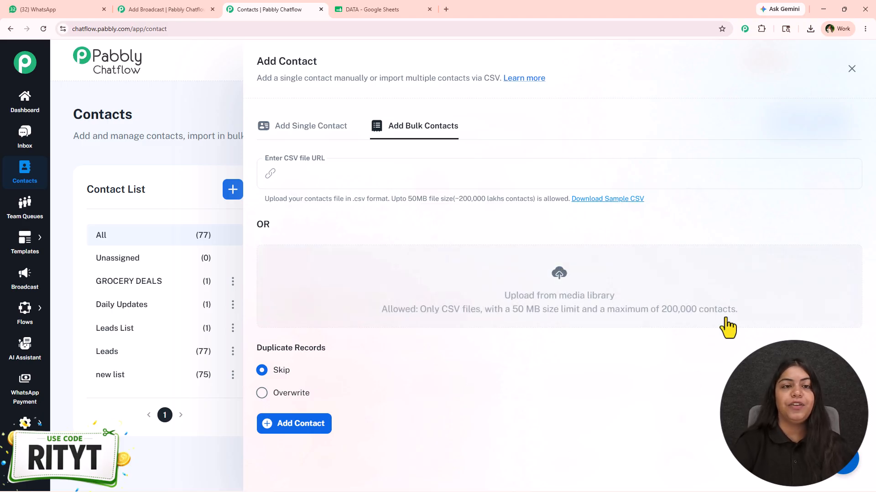
- Switch to the DATA spreadsheet in Google Sheets and examine its Name, Phone and Tags columns
left_click(369, 9)
left_click_drag(242, 165, 100, 400)
left_click(238, 416)
left_click_drag(276, 393, 294, 141)
left_click(329, 278)
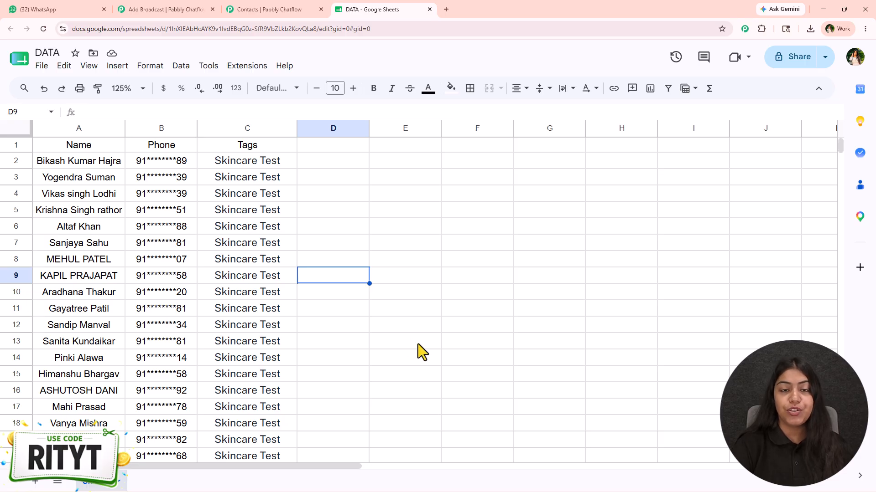
- Download the DATA spreadsheet as a CSV file and return to the bulk contact form in Pabbly Chatflow
left_click(42, 65)
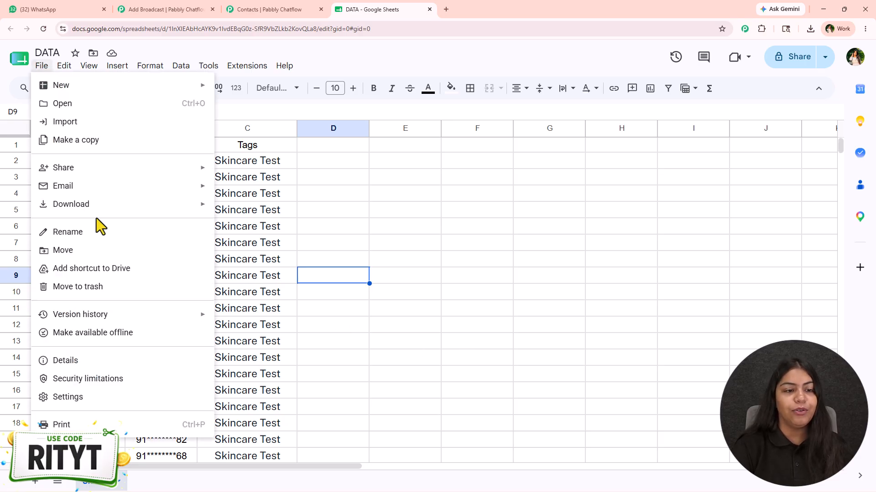
mouse_move(101, 206)
left_click(310, 285)
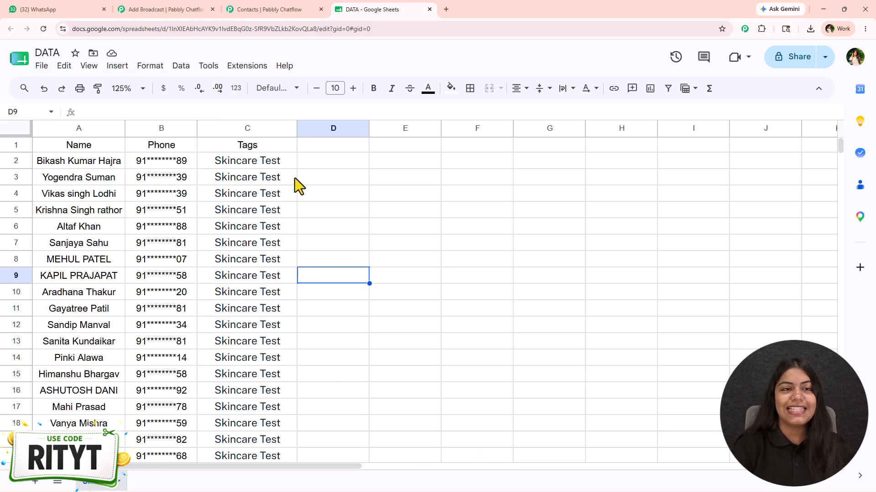
left_click(274, 9)
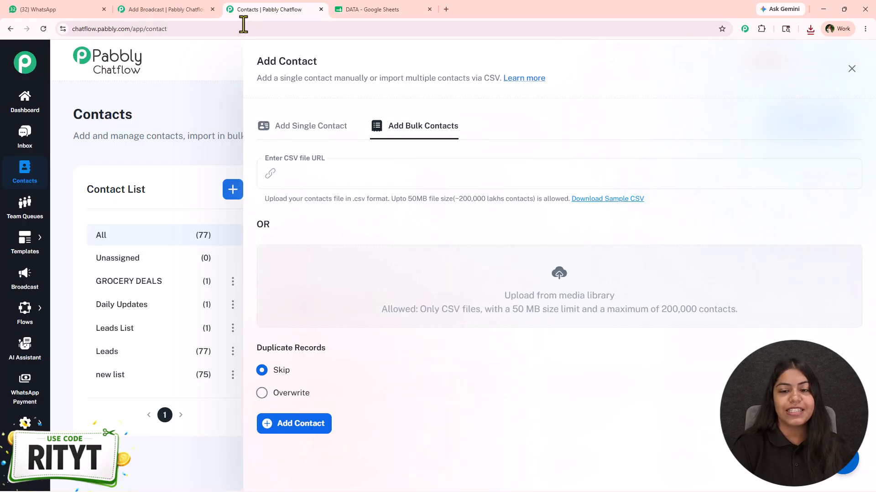
- Upload DATA - Sheet1 (2).csv from the Downloads folder to the media library and insert it as the bulk contacts file
left_click(555, 282)
left_click(671, 165)
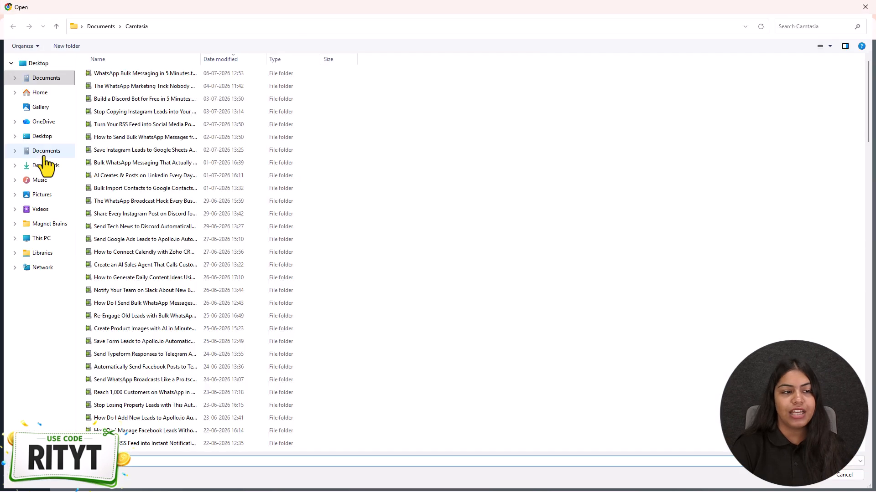
left_click(45, 152)
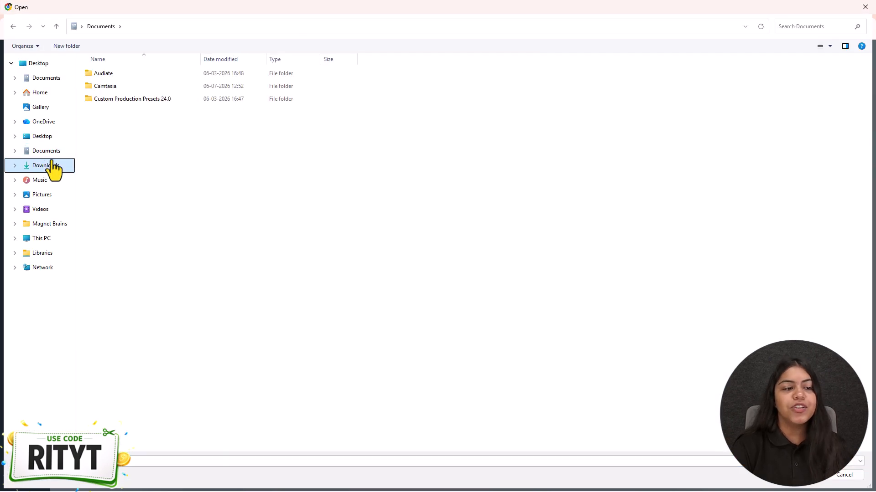
left_click(48, 166)
double_click(130, 88)
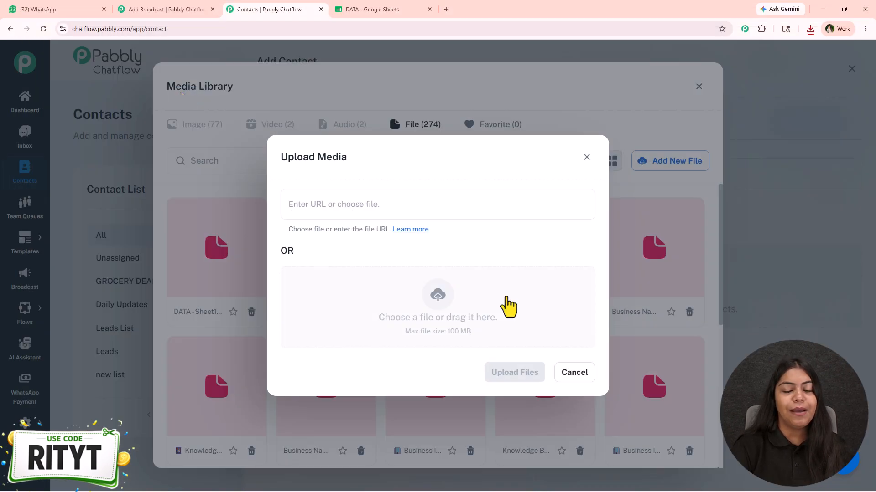
left_click(504, 380)
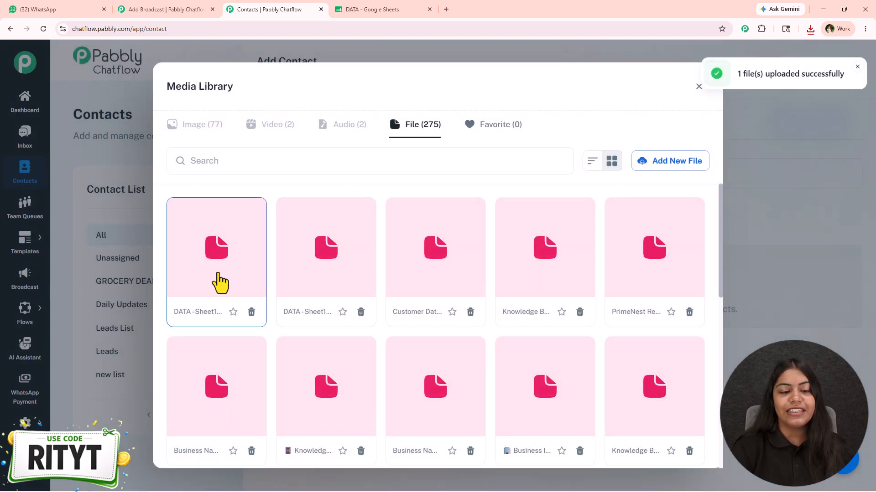
left_click(220, 283)
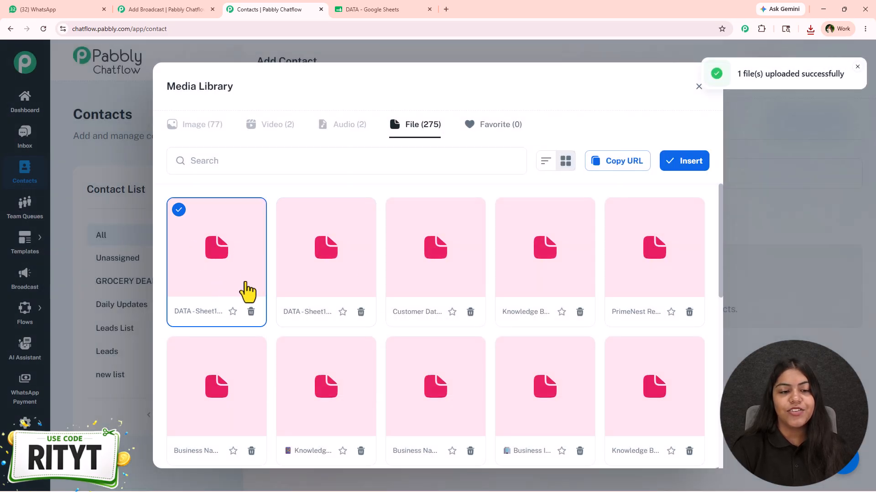
left_click(684, 168)
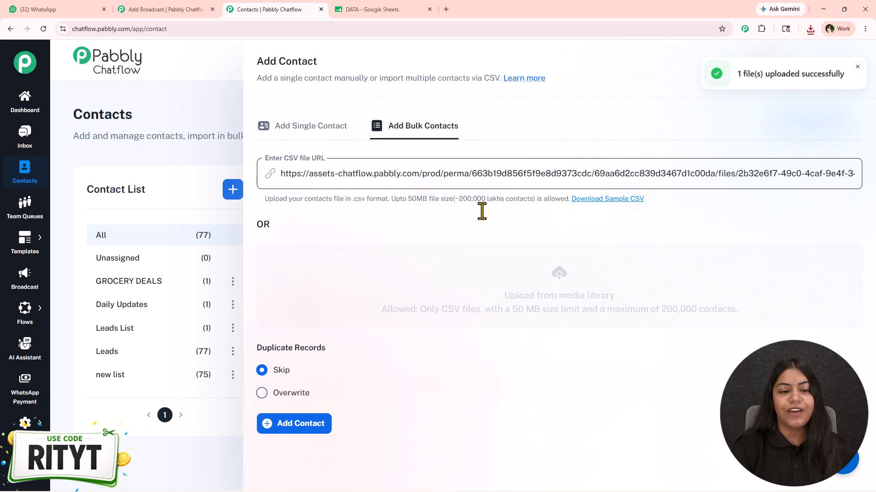
- Map the Name contact field to the Name header and the Mobile field to the Phone header
scroll(462, 309, "down", 2)
scroll(456, 233, "down", 2)
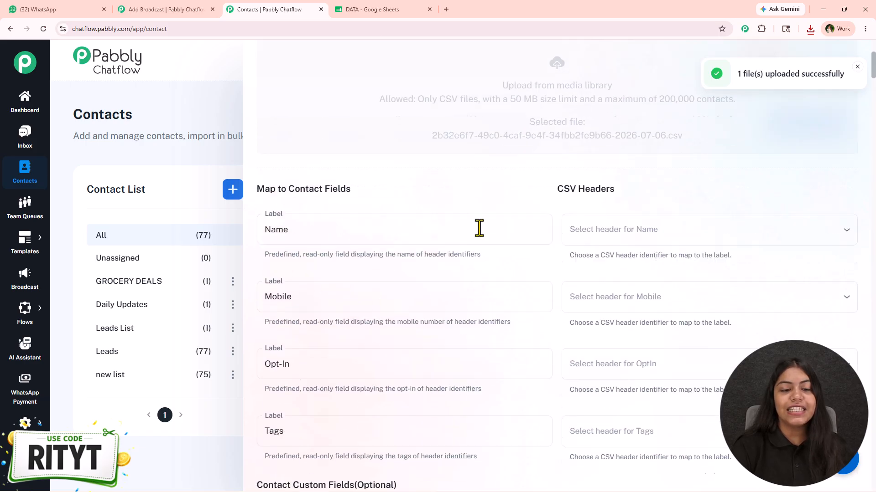
scroll(478, 228, "down", 1)
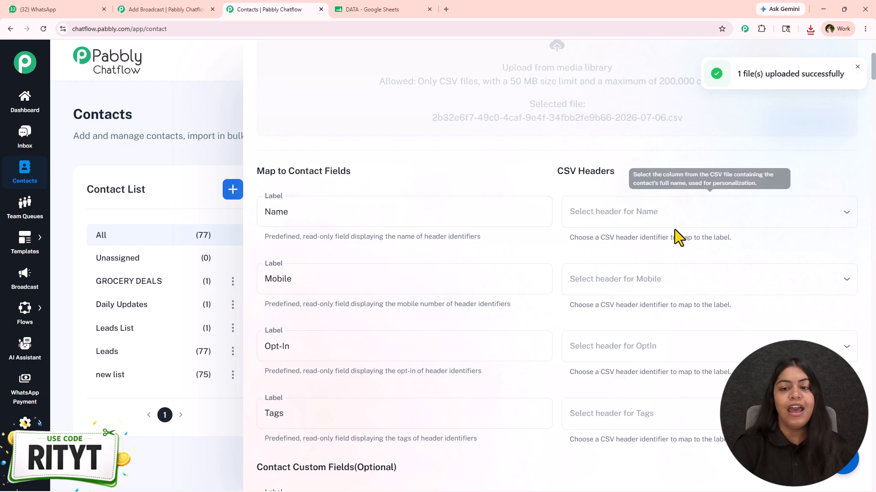
left_click(643, 222)
left_click(598, 254)
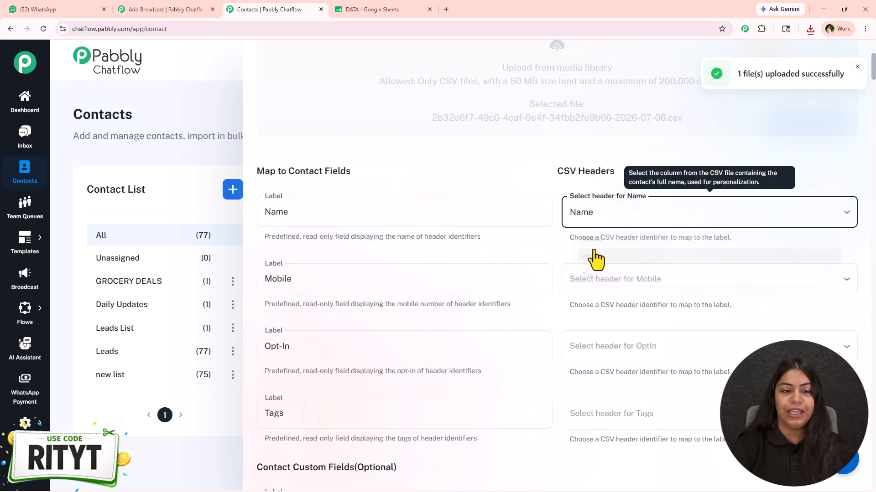
left_click(606, 282)
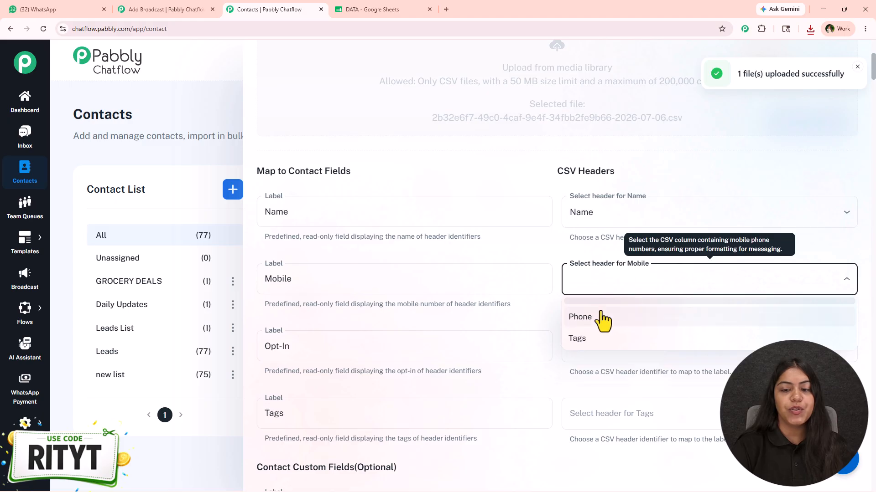
- Leave the Opt-In field unmapped and map the Tags contact field to the Tags header
scroll(528, 342, "down", 1)
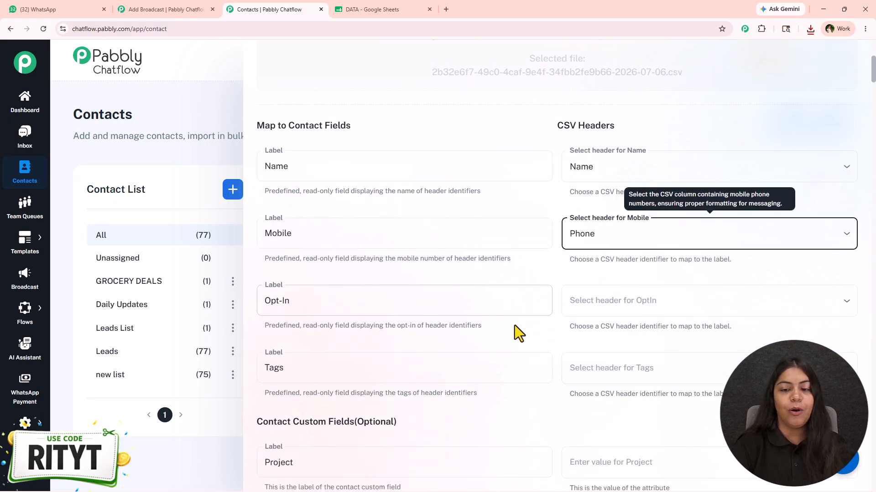
left_click(586, 287)
left_click(583, 277)
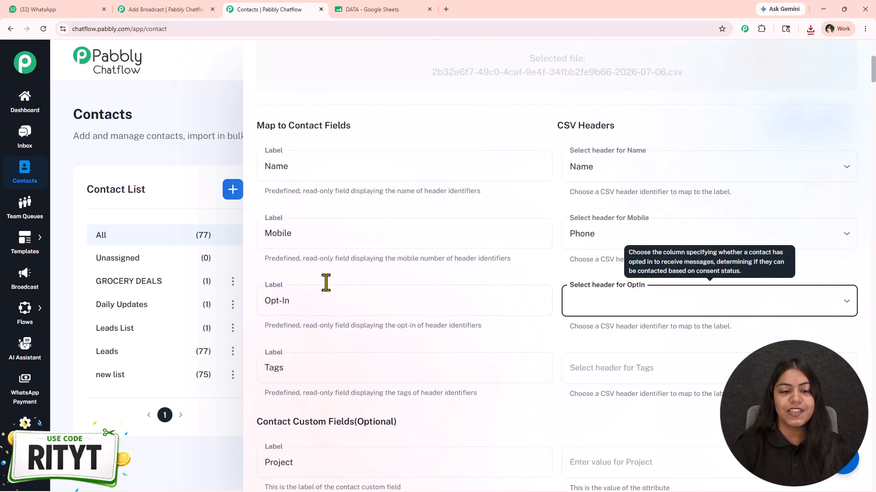
scroll(335, 297, "down", 3)
left_click(684, 244)
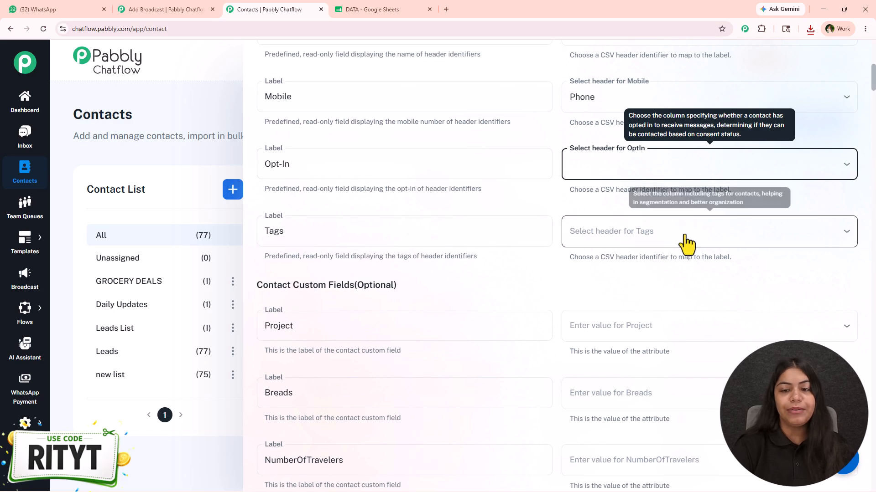
left_click(588, 280)
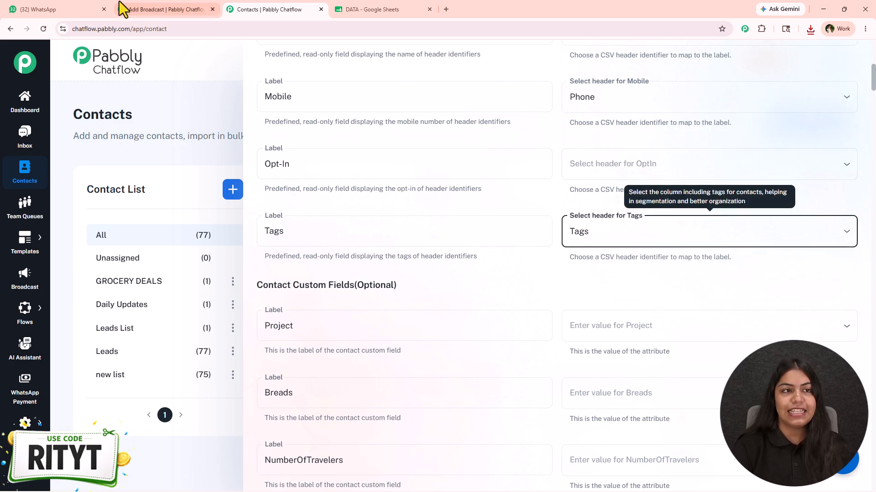
- Switch to the DATA spreadsheet in Google Sheets to check its Tags column, and return to the contact import in Pabbly Chatflow
left_click(367, 9)
left_click_drag(236, 157, 235, 470)
left_click(393, 195)
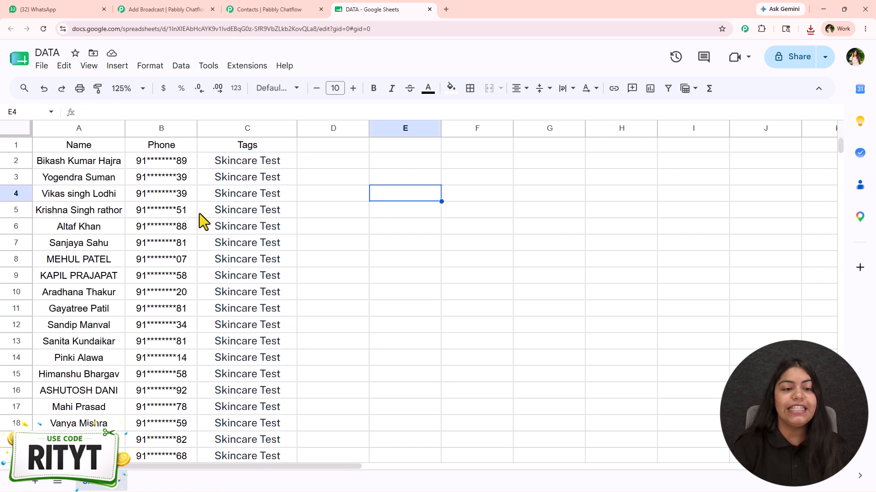
left_click(267, 10)
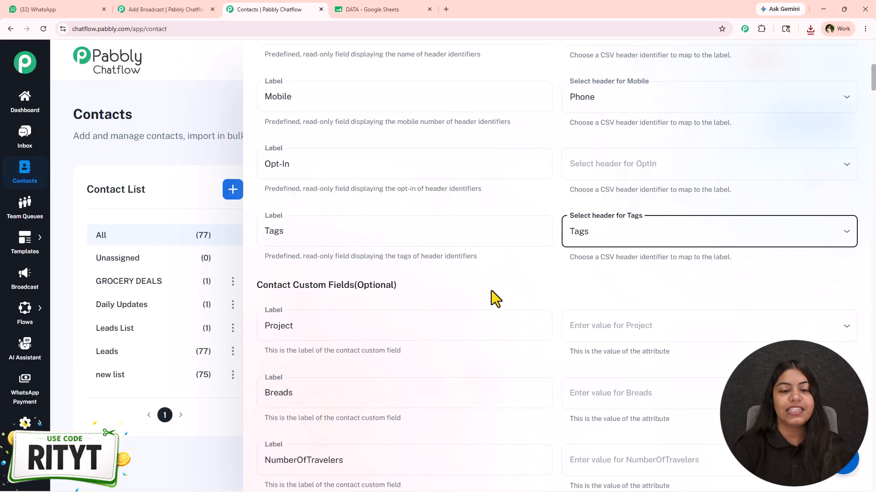
- Leave the optional custom fields unmapped, set duplicate records to Overwrite and import the bulk contacts
scroll(491, 291, "down", 1)
scroll(555, 201, "down", 3)
scroll(403, 413, "down", 20)
scroll(401, 429, "down", 20)
scroll(369, 445, "down", 20)
scroll(371, 451, "down", 20)
scroll(371, 458, "down", 20)
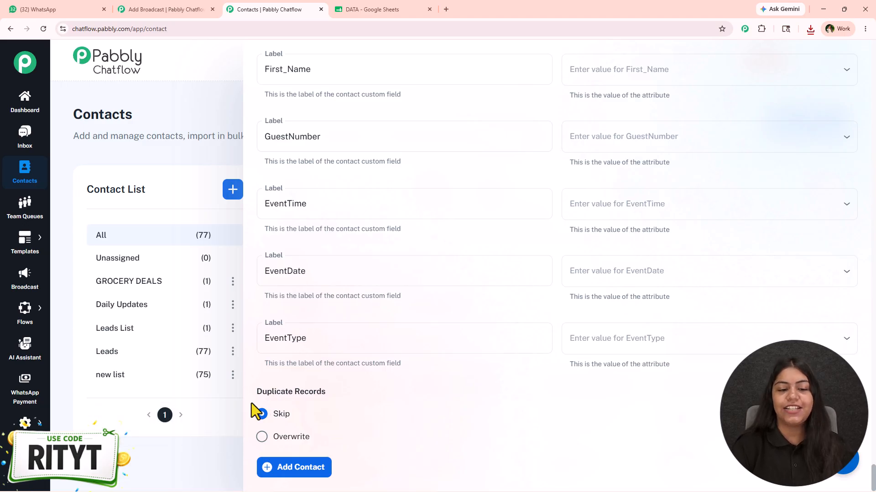
left_click(303, 438)
scroll(328, 434, "down", 2)
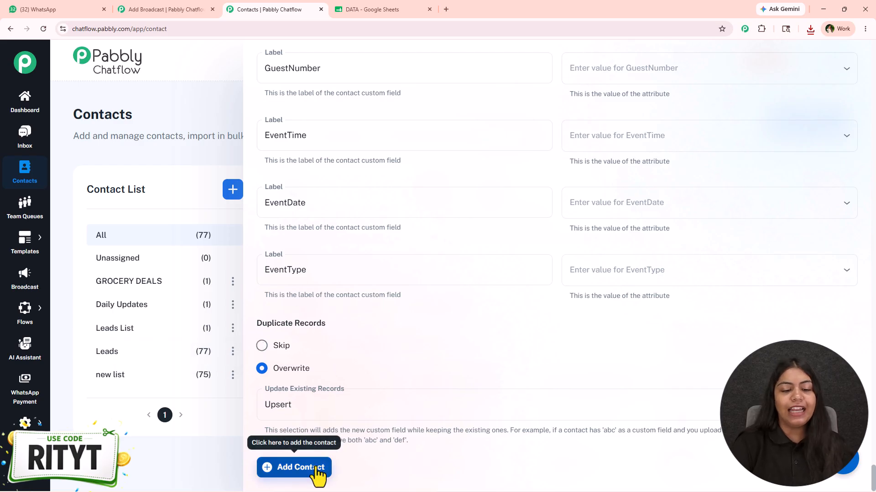
left_click(301, 469)
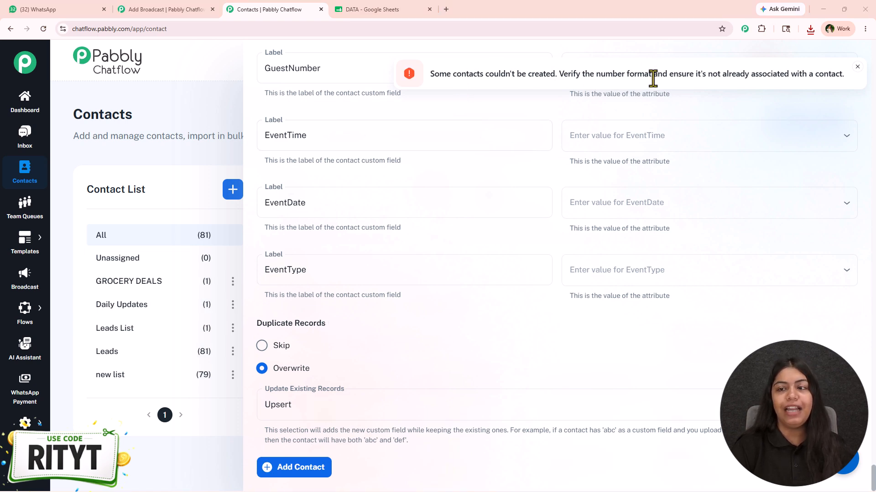
left_click(857, 66)
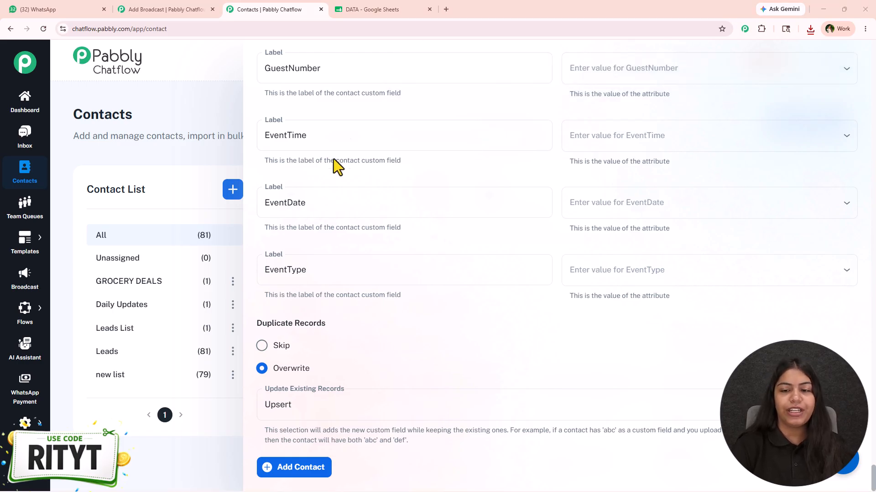
- Close the Add Contact form and look over the contacts page
scroll(635, 254, "up", 10)
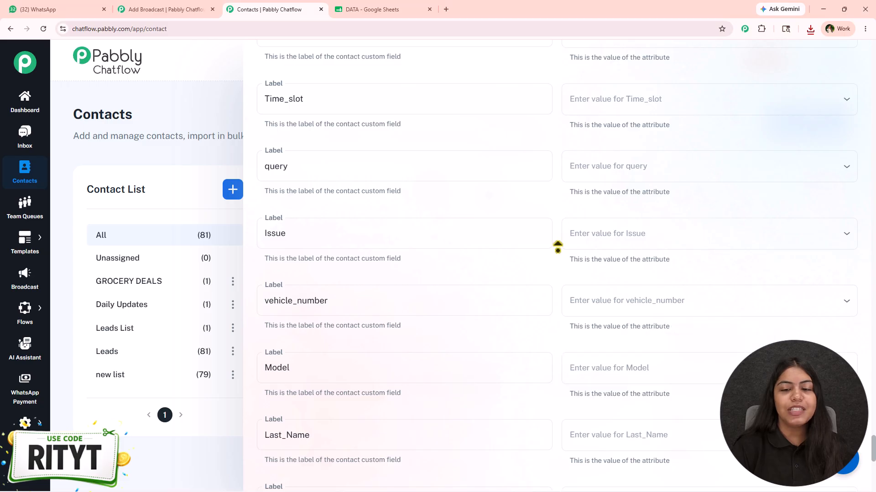
scroll(561, 308, "up", 10)
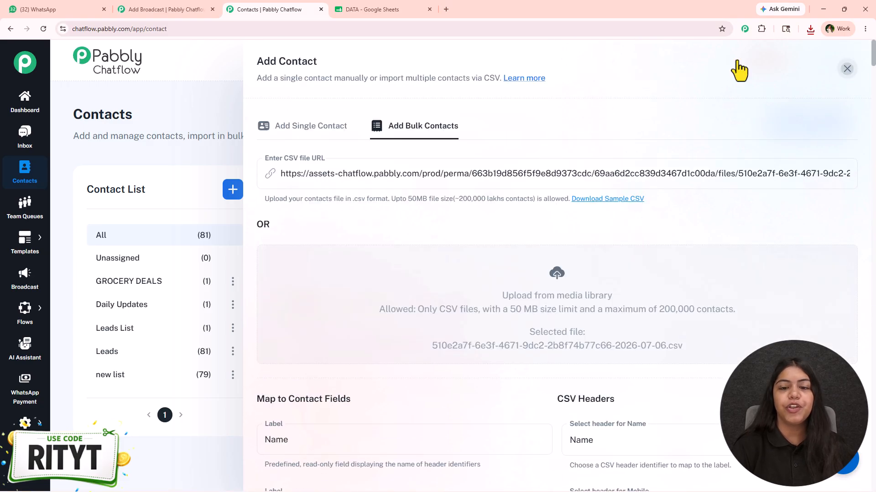
left_click(847, 68)
scroll(451, 308, "down", 2)
scroll(467, 294, "up", 2)
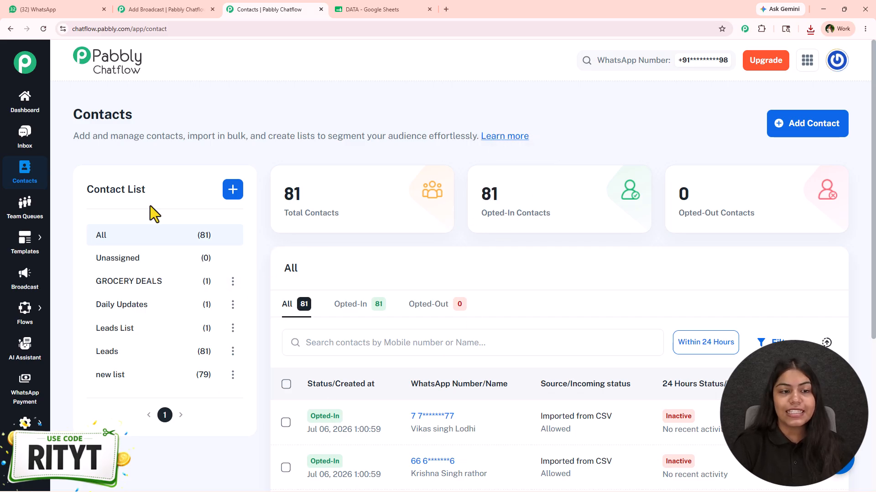
- Start a new contact list named "Skincare Test" with opted status Opt In and incoming status Allowed
left_click(226, 192)
left_click(307, 131)
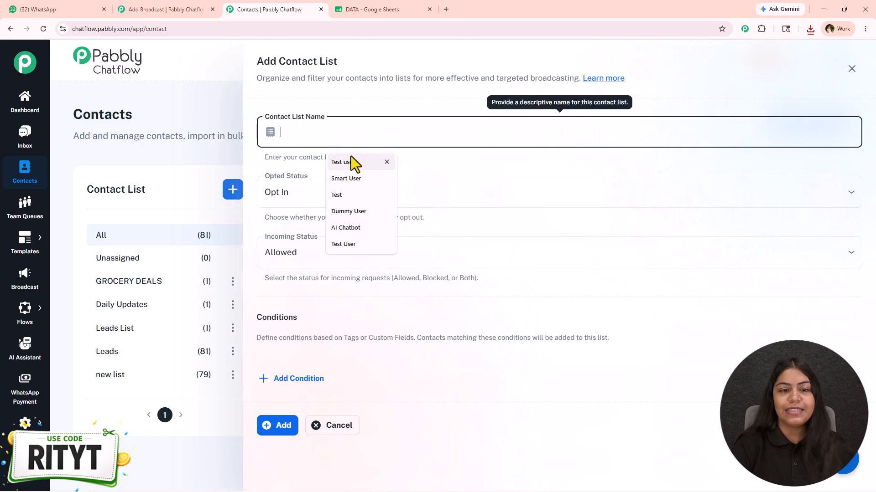
type("Ski")
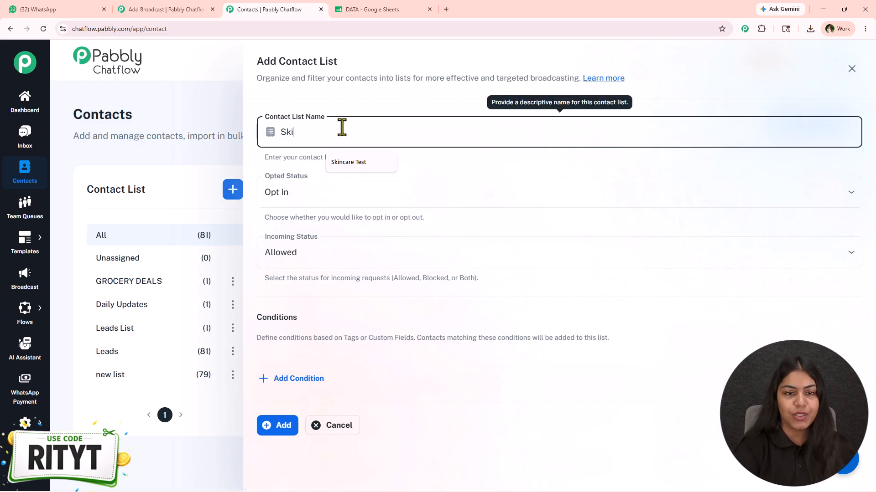
key("Down")
left_click(357, 165)
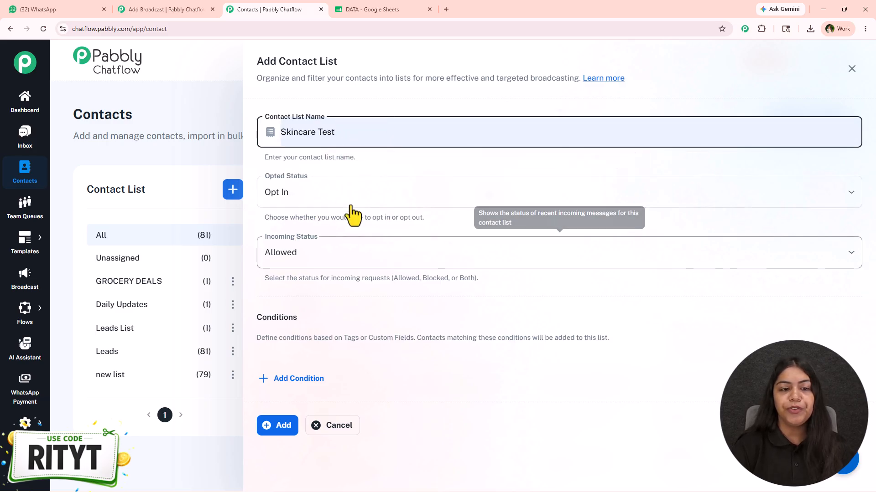
left_click(342, 203)
left_click(323, 225)
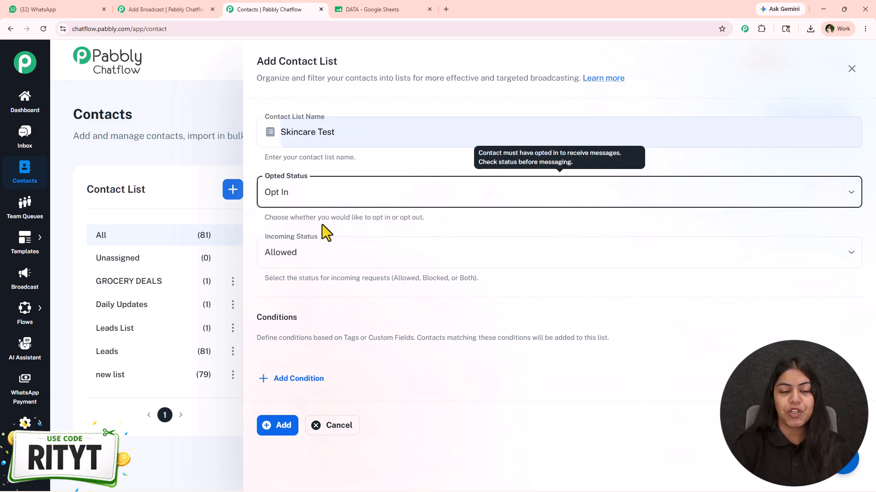
left_click(345, 251)
left_click(311, 285)
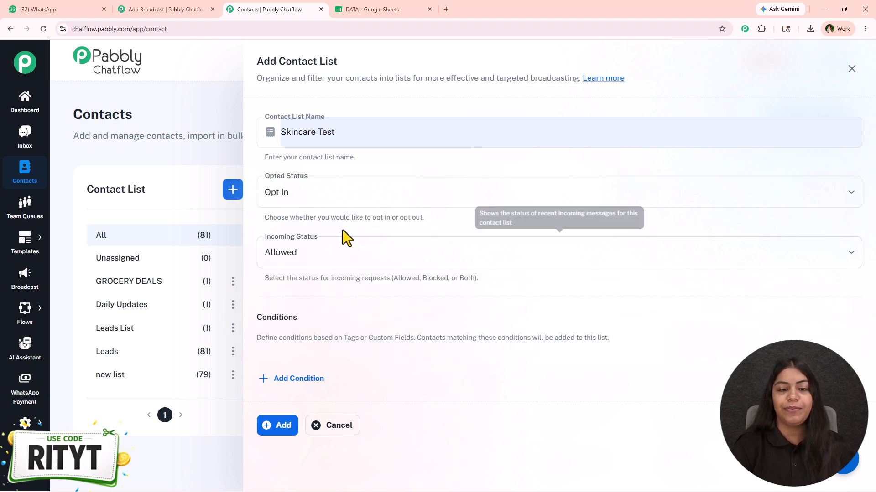
- Add a Match ALL condition requiring the Skincare Test tag to be assigned, and create the contact list
left_click(297, 379)
scroll(347, 344, "down", 1)
left_click(374, 319)
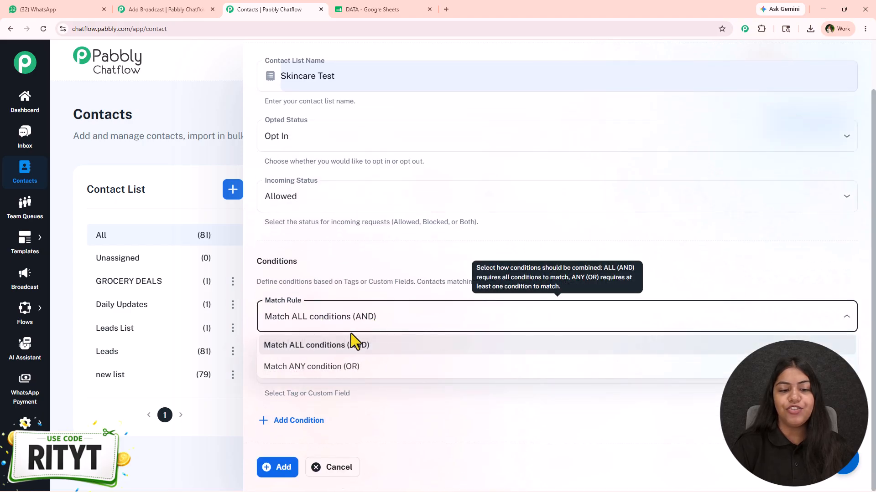
left_click(393, 351)
left_click(364, 379)
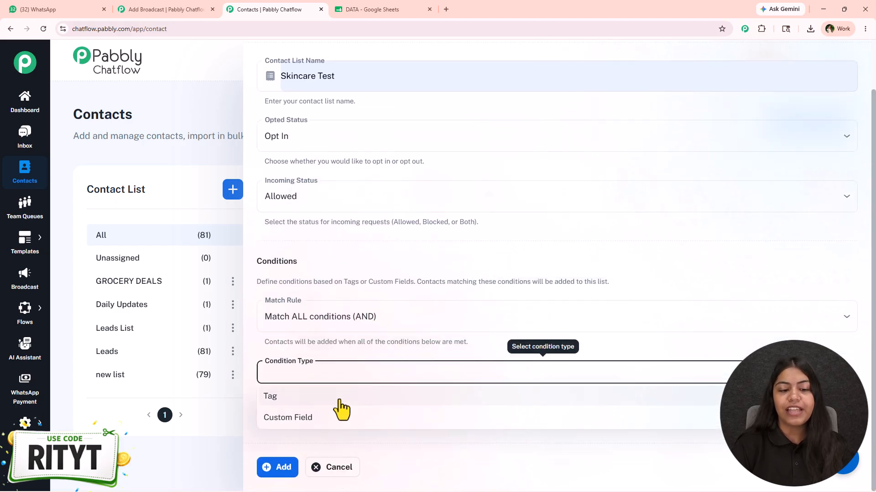
left_click(338, 396)
left_click(542, 383)
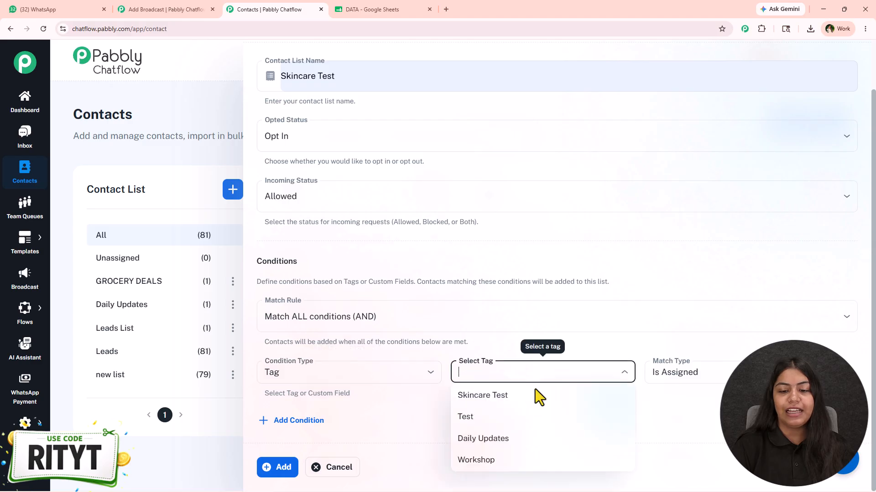
left_click(517, 409)
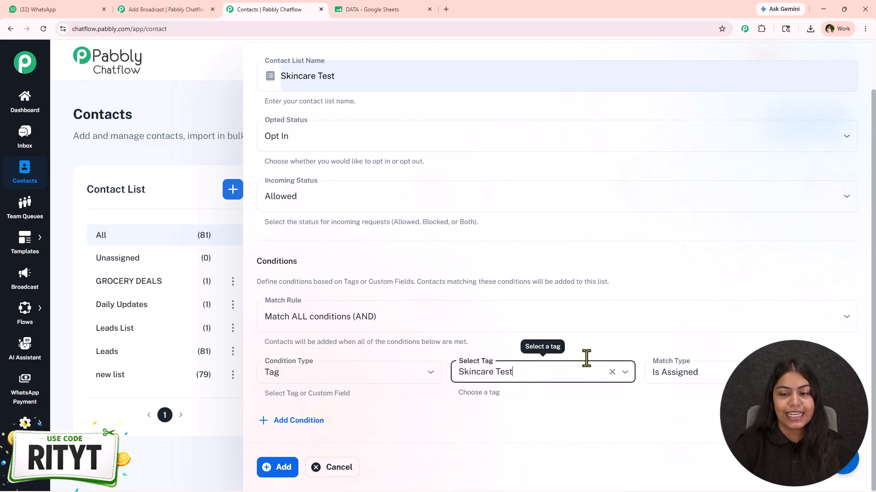
left_click(282, 468)
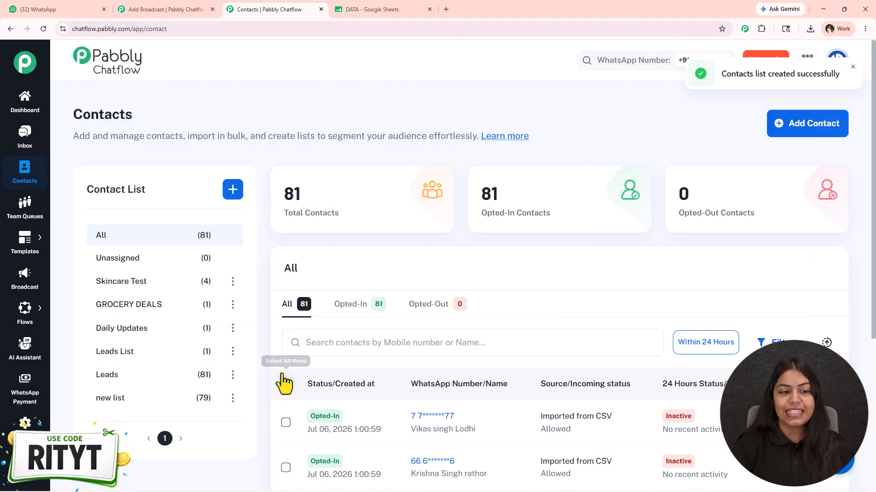
- Open the Skincare Test contact list and look over its contacts
left_click(108, 285)
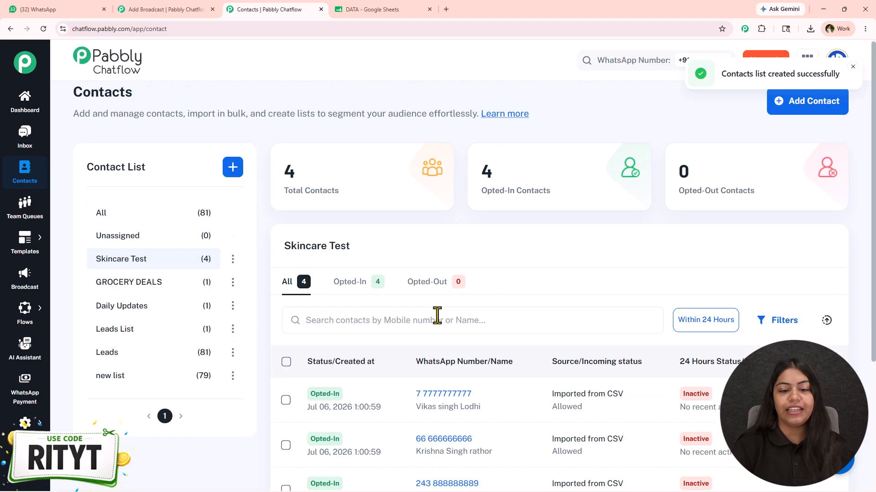
scroll(450, 244, "down", 4)
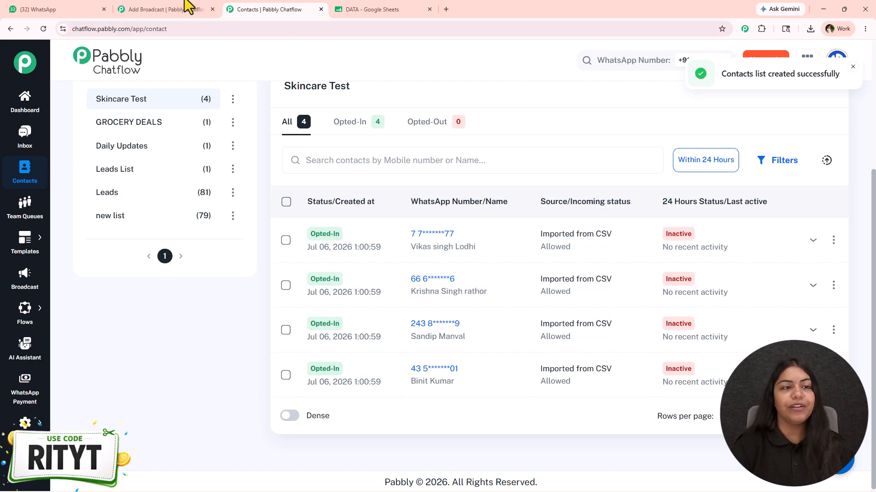
- Switch to the DATA spreadsheet and examine the phone numbers in the Phone column
left_click(55, 8)
left_click(337, 10)
left_click_drag(162, 158, 182, 449)
scroll(181, 447, "up", 3)
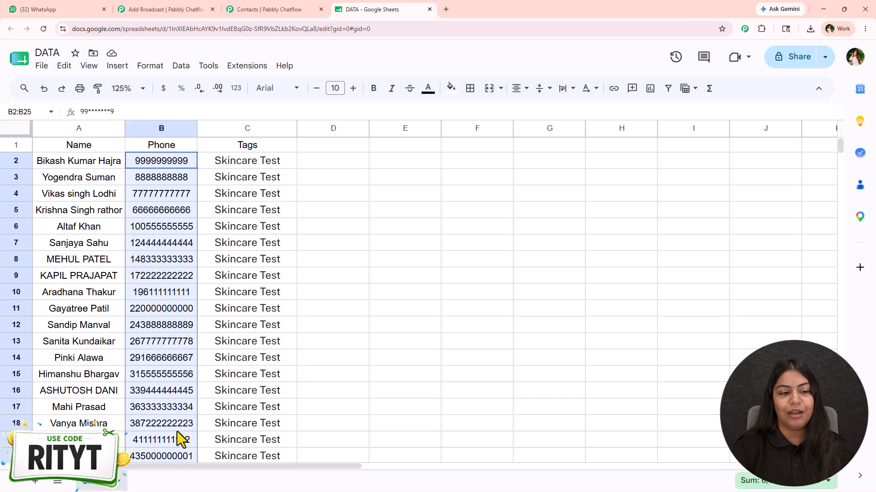
left_click(180, 295)
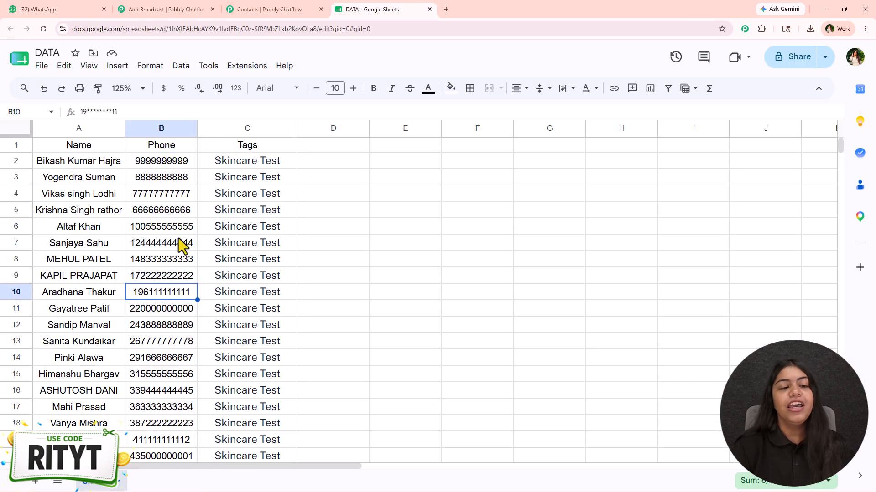
- Return to the Chatflow contacts page, add the Skincare Test tag to the Simple Lead contact, and update the contact
left_click(169, 6)
left_click(263, 6)
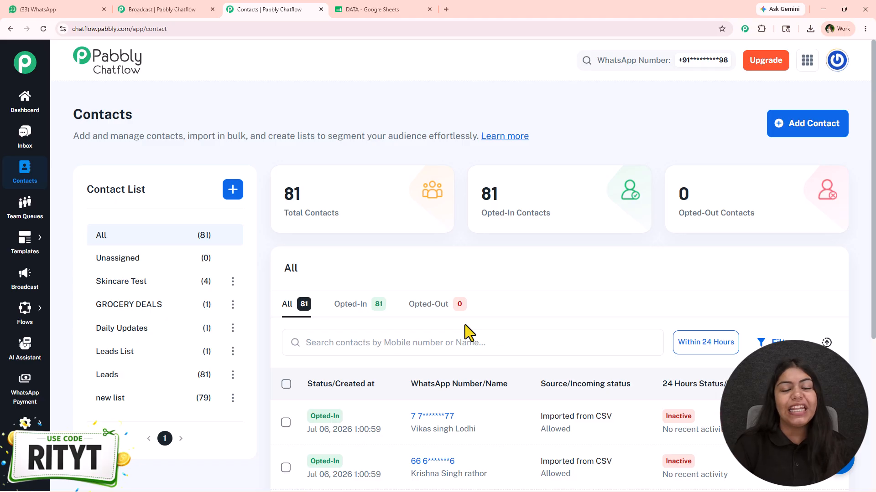
scroll(464, 325, "down", 5)
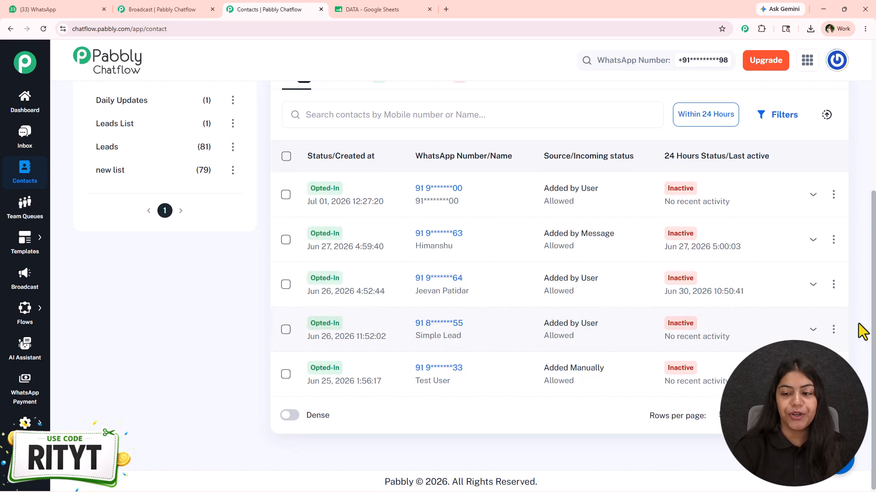
left_click(833, 329)
left_click(747, 347)
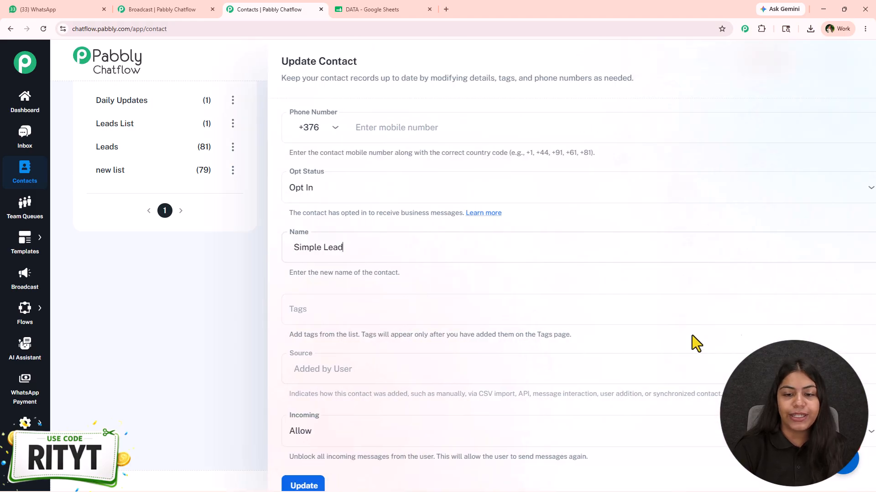
left_click(277, 310)
left_click(303, 341)
scroll(527, 316, "down", 3)
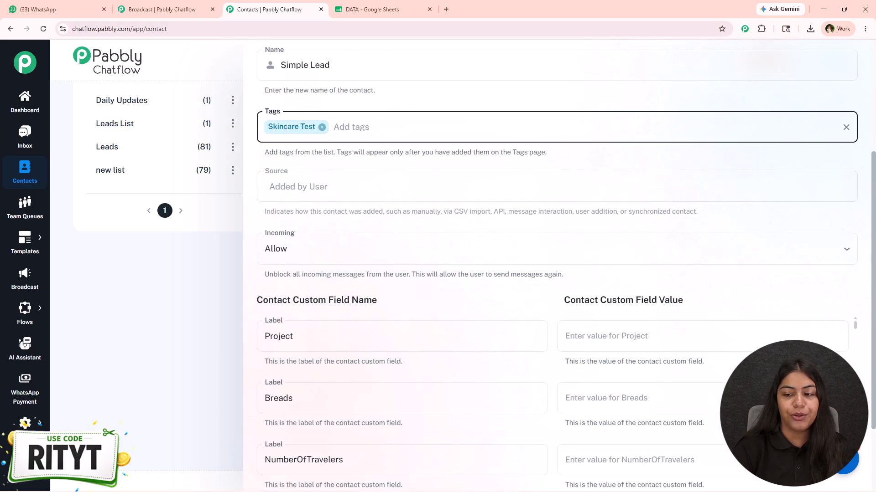
scroll(636, 308, "down", 3)
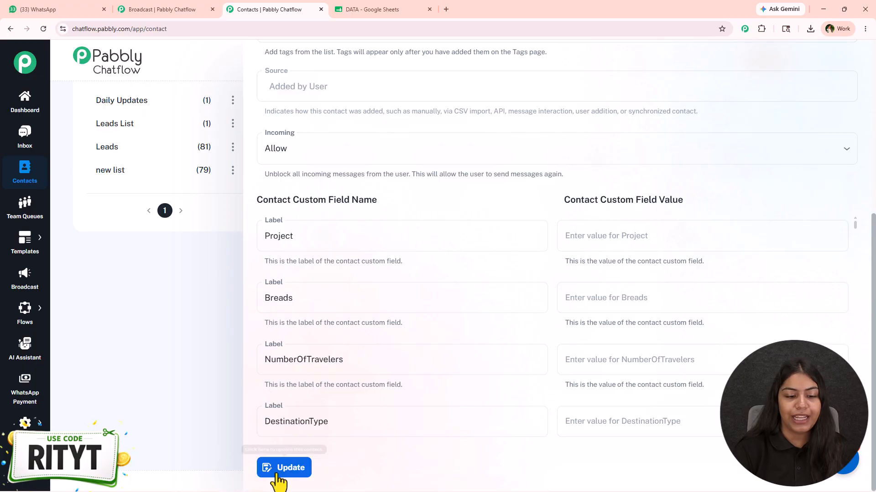
left_click(309, 469)
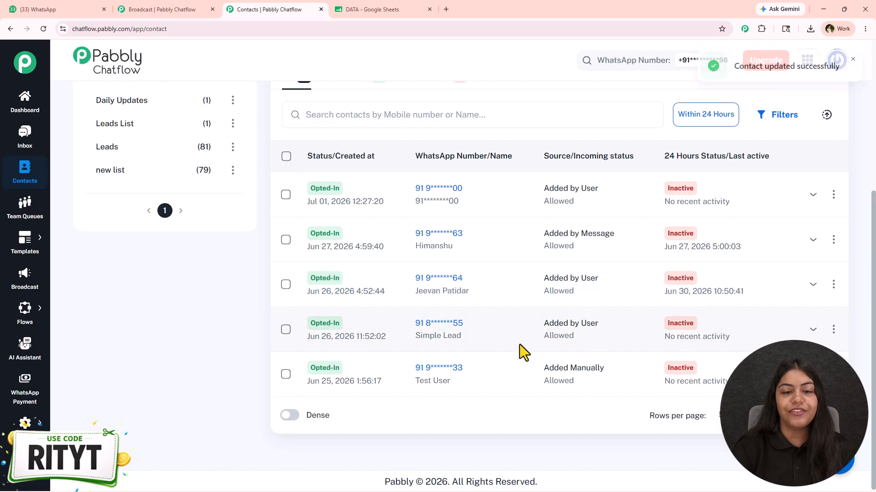
- Open the Skincare Test contact list and check which contacts it includes
scroll(311, 345, "up", 3)
left_click(138, 242)
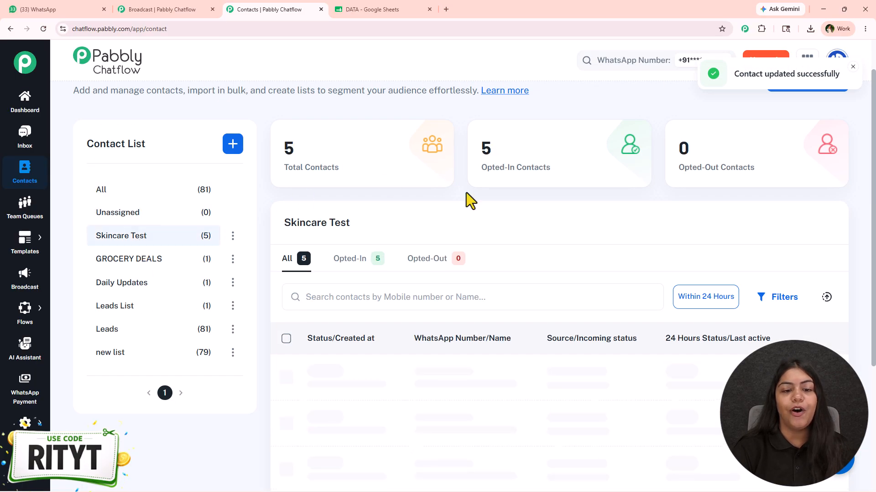
scroll(456, 292, "down", 3)
scroll(465, 315, "up", 4)
scroll(502, 324, "down", 5)
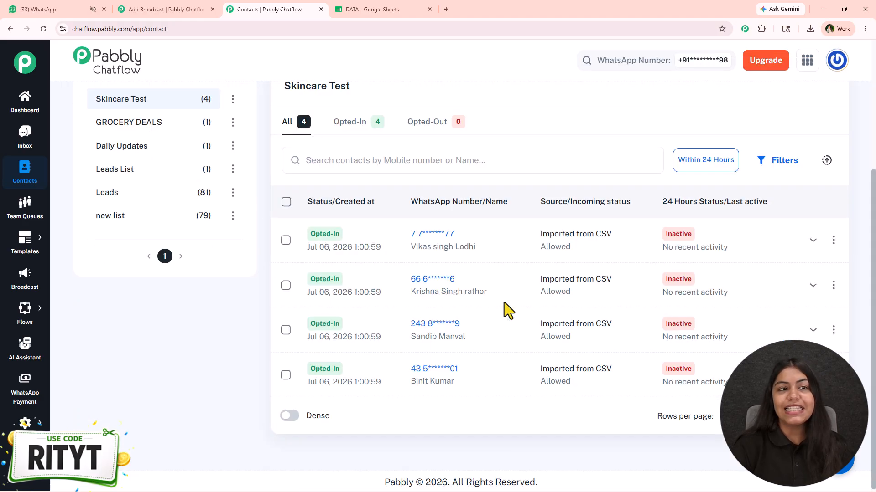
- Return to the Testing Skincare broadcast form and choose Skincare Test as its contact list
left_click(146, 9)
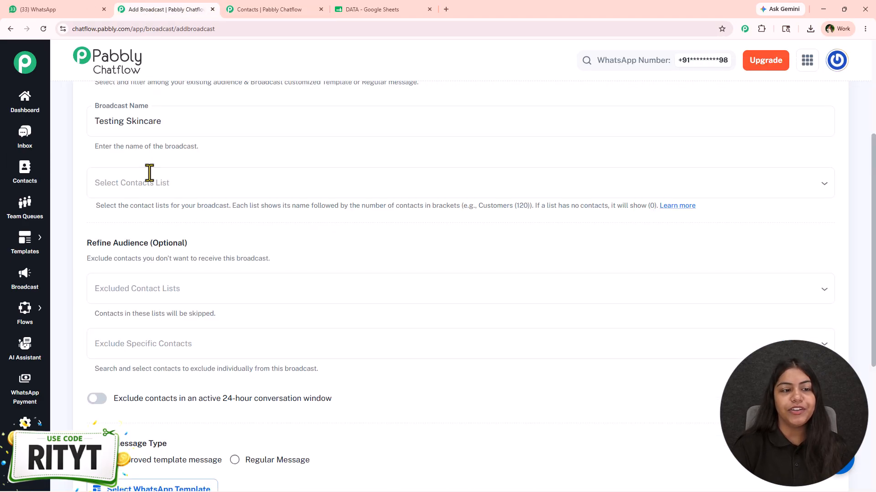
left_click(137, 182)
left_click(242, 160)
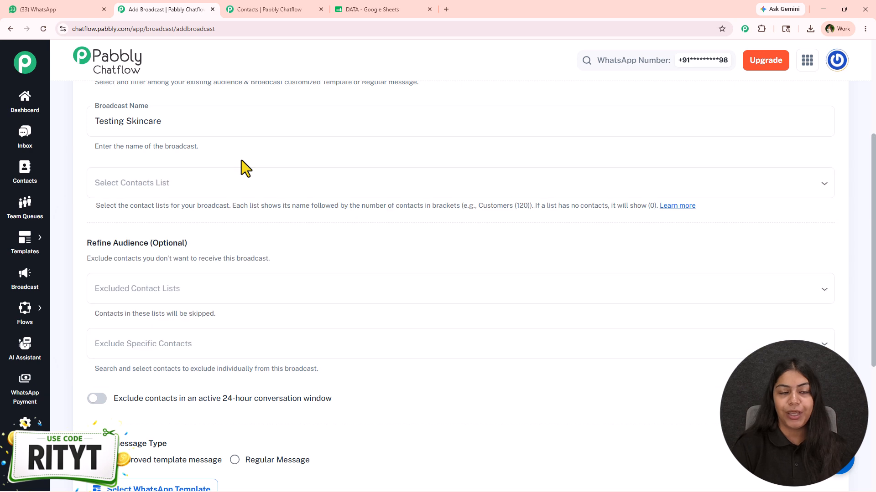
left_click(184, 185)
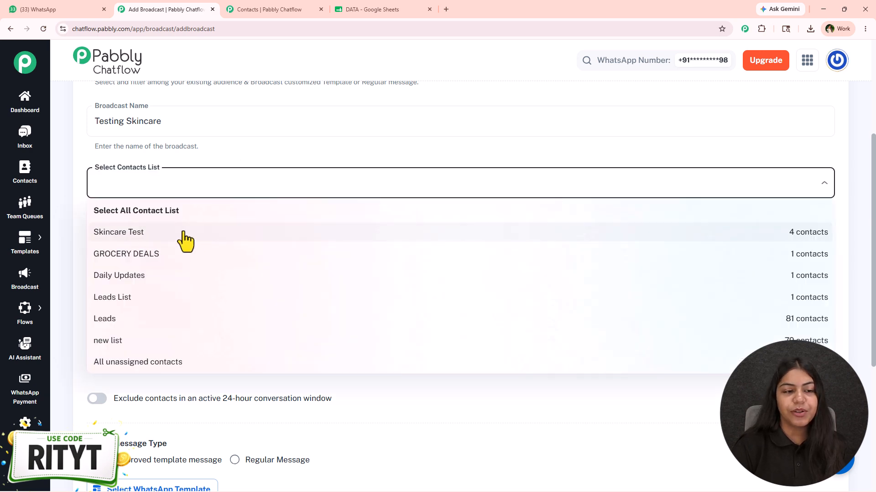
left_click(213, 242)
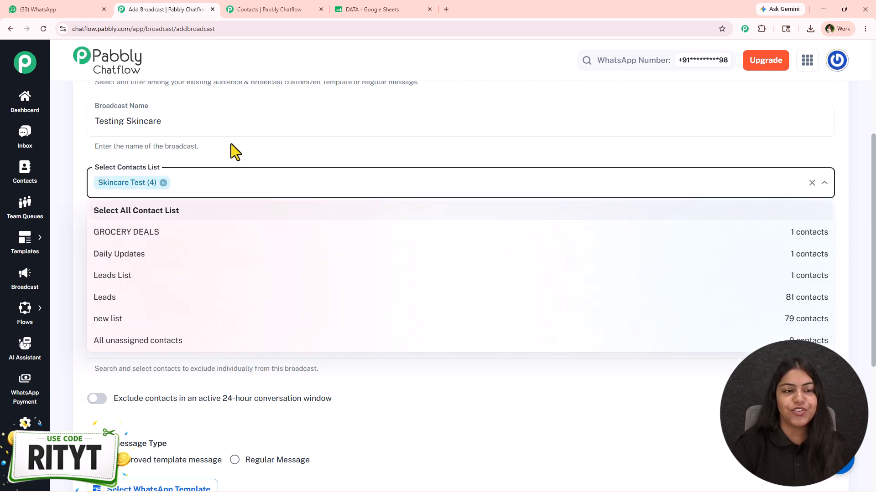
left_click(230, 151)
- Examine the broadcast's options for excluding contact lists, specific contacts, and contacts in an active 24-hour conversation window
scroll(206, 273, "down", 3)
scroll(251, 231, "up", 2)
scroll(182, 219, "down", 1)
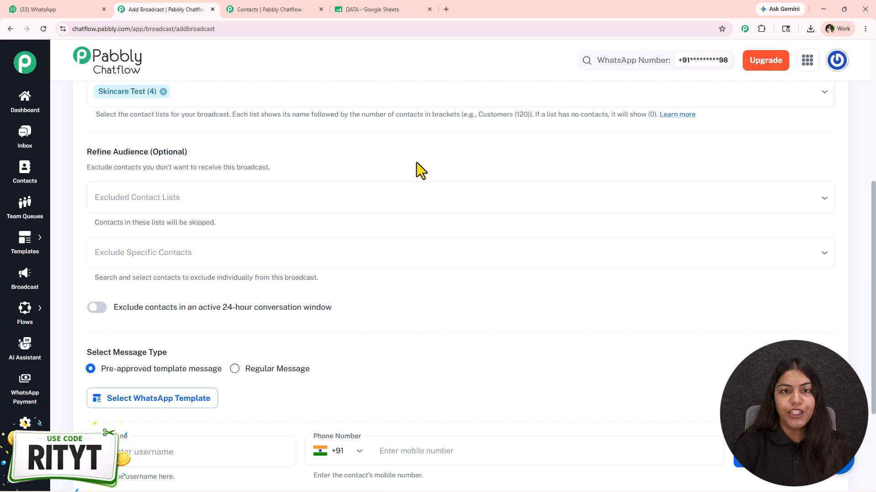
left_click(249, 198)
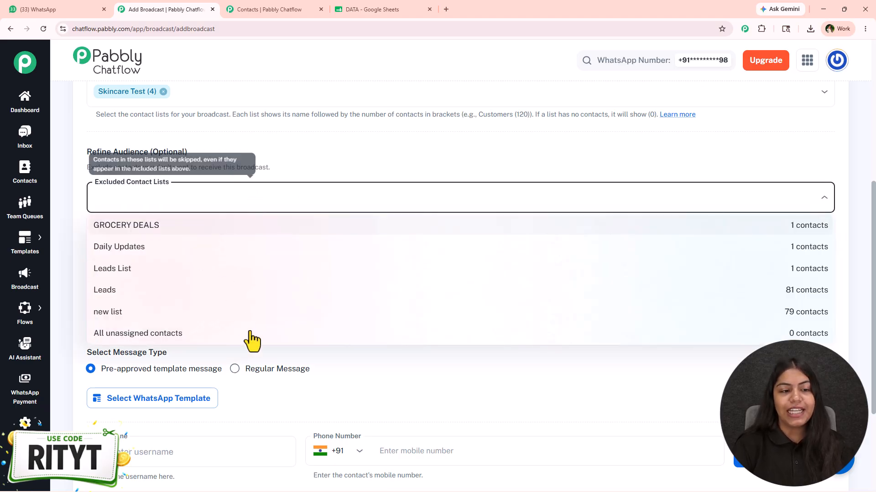
left_click(343, 165)
left_click(238, 261)
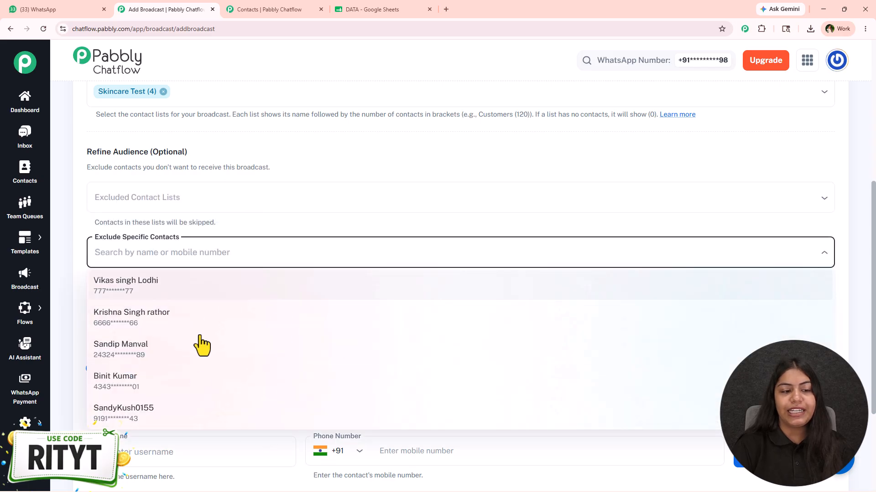
left_click(326, 231)
scroll(148, 219, "down", 2)
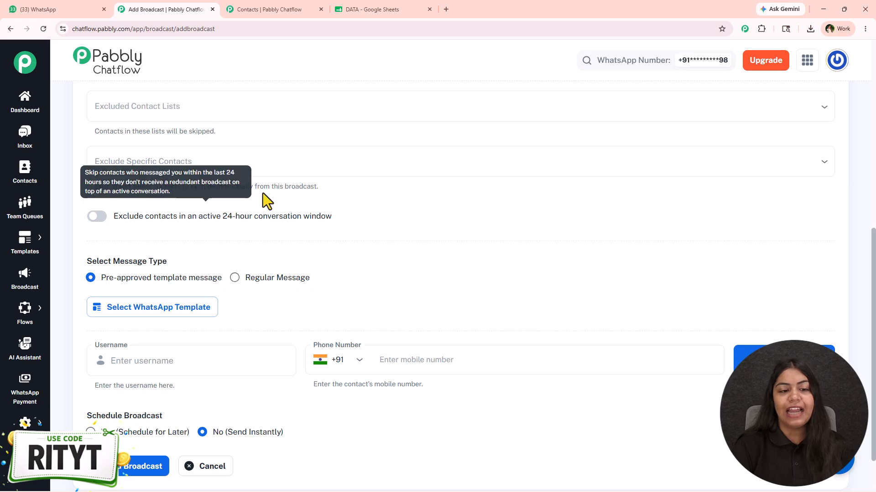
scroll(190, 256, "up", 2)
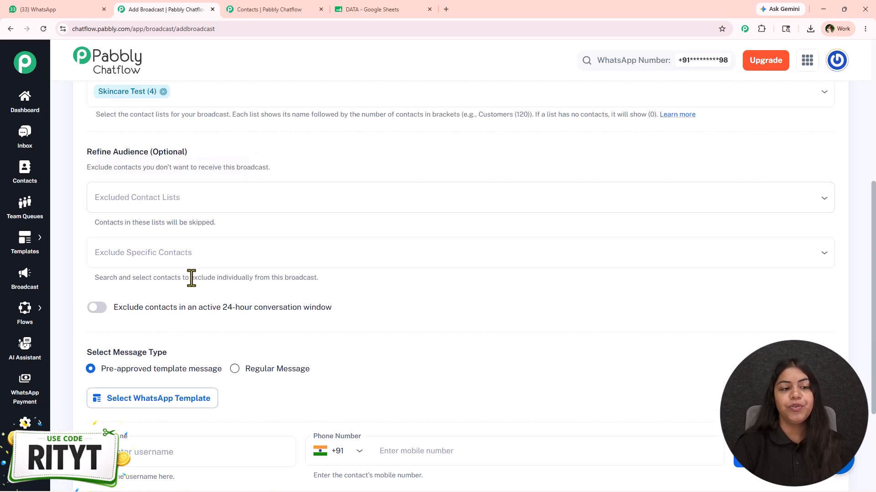
scroll(277, 279, "down", 3)
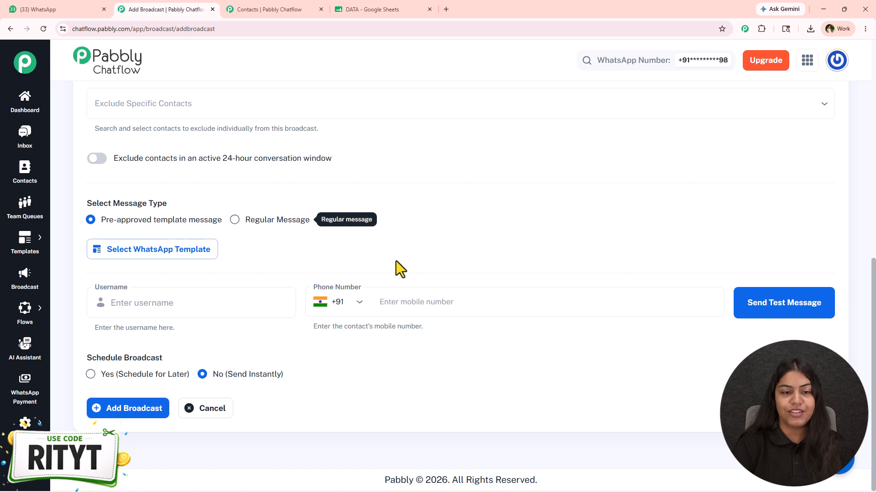
- Switch the message type to Regular Message, look over its message fields, and return to Pre-approved template message
left_click(274, 221)
scroll(156, 176, "down", 2)
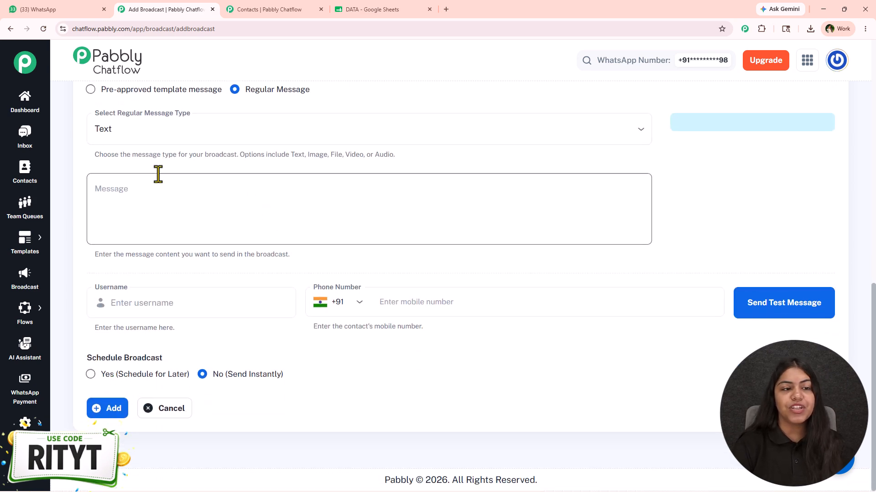
scroll(156, 178, "up", 1)
left_click(156, 180)
left_click(184, 198)
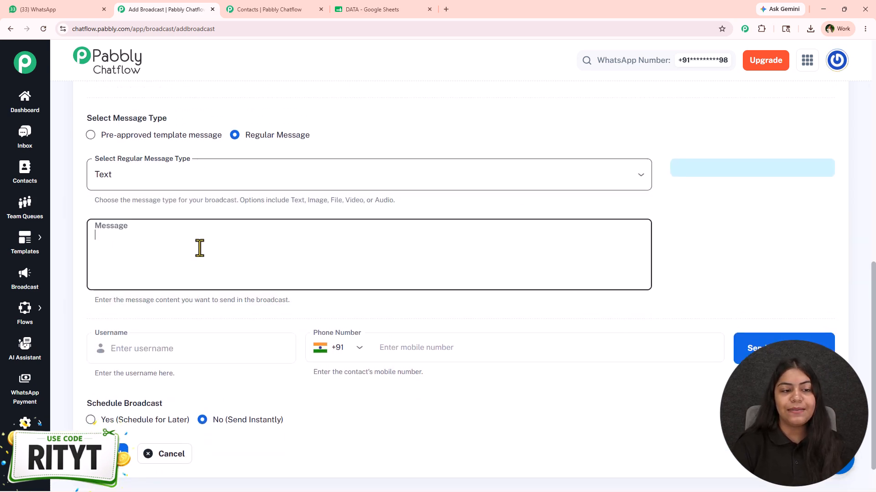
left_click(198, 139)
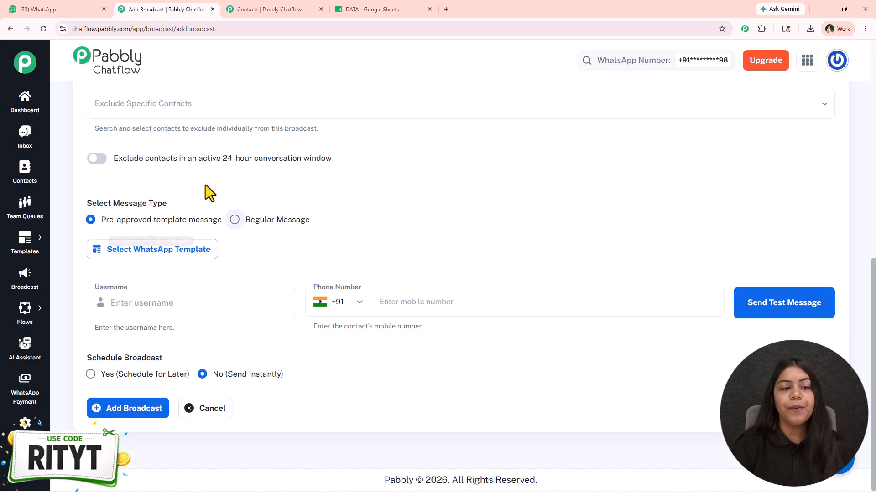
- Switch to the browser tab with the contacts page and open the templates list there
left_click(281, 9)
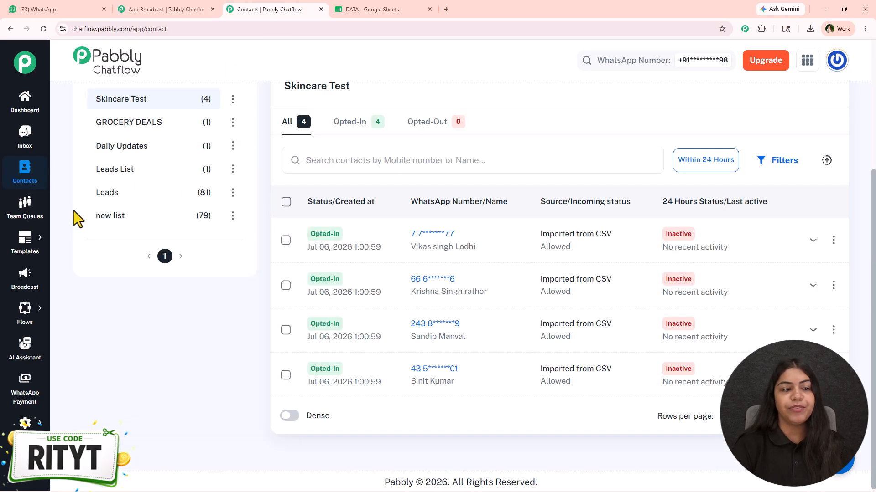
mouse_move(27, 237)
left_click(76, 234)
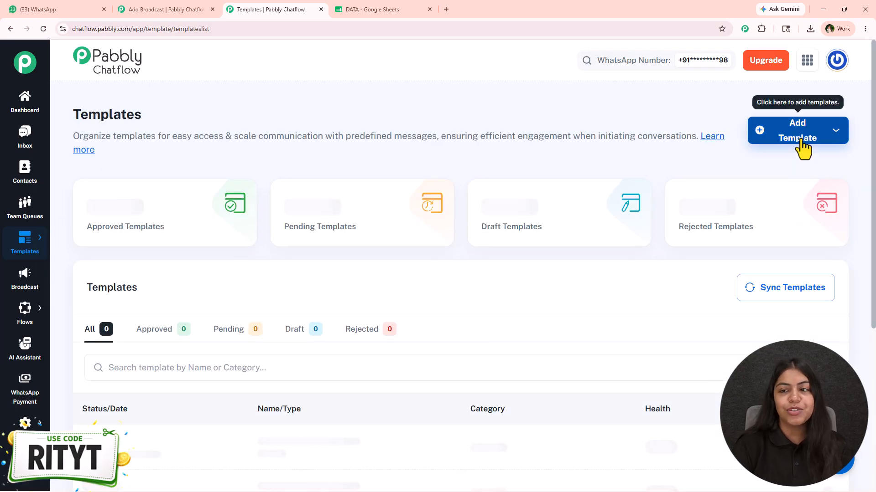
left_click(798, 139)
left_click(789, 159)
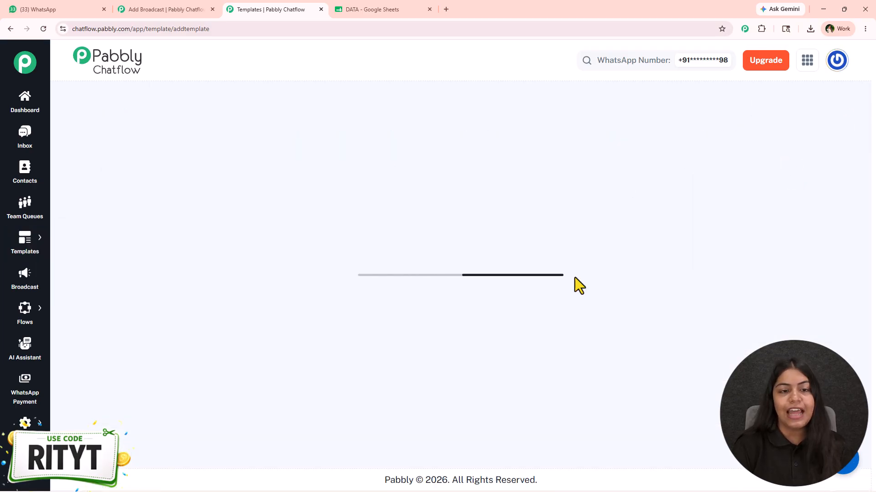
mouse_move(26, 241)
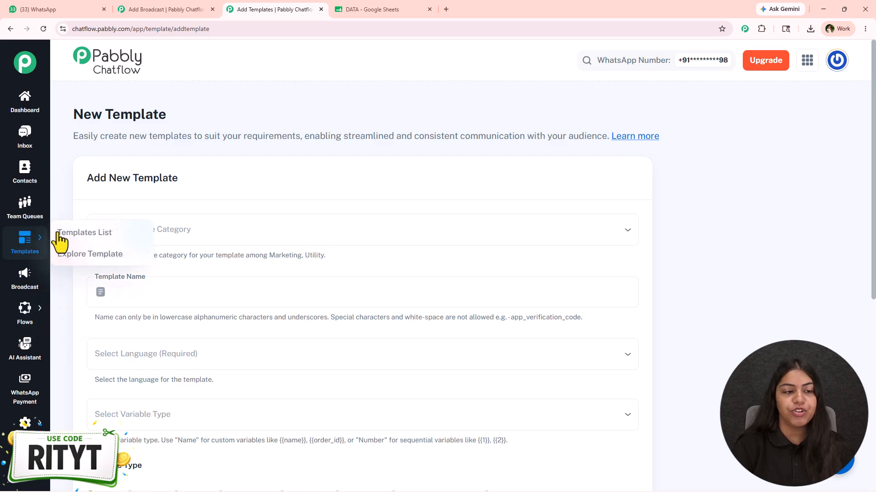
left_click(76, 232)
- Open the Generate with AI template form, look over its name, category, language and prompt fields, and close it
left_click(797, 131)
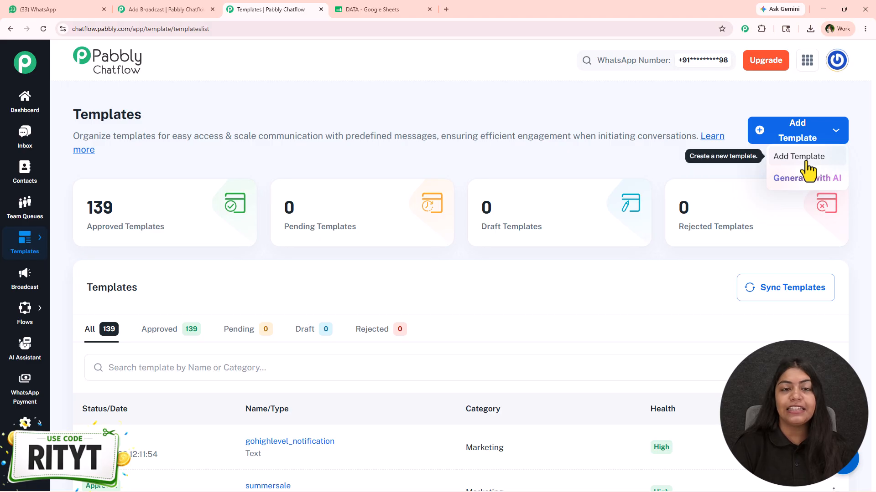
left_click(820, 179)
scroll(564, 283, "down", 2)
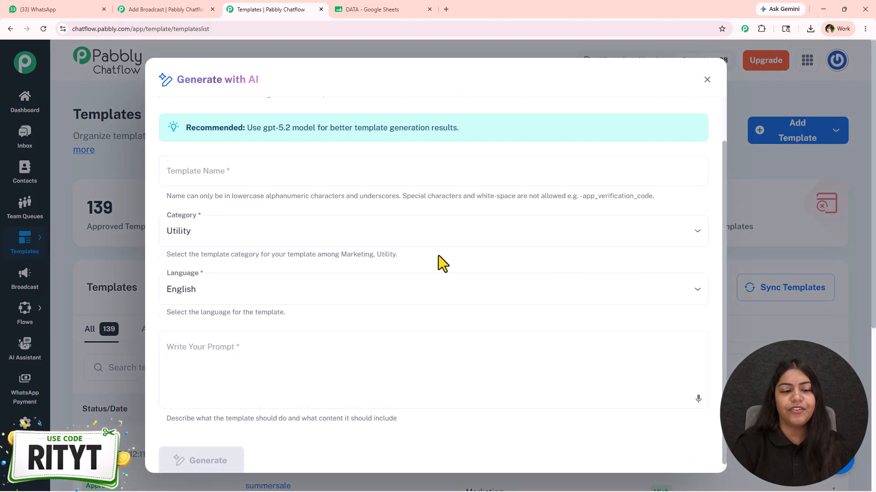
left_click(340, 345)
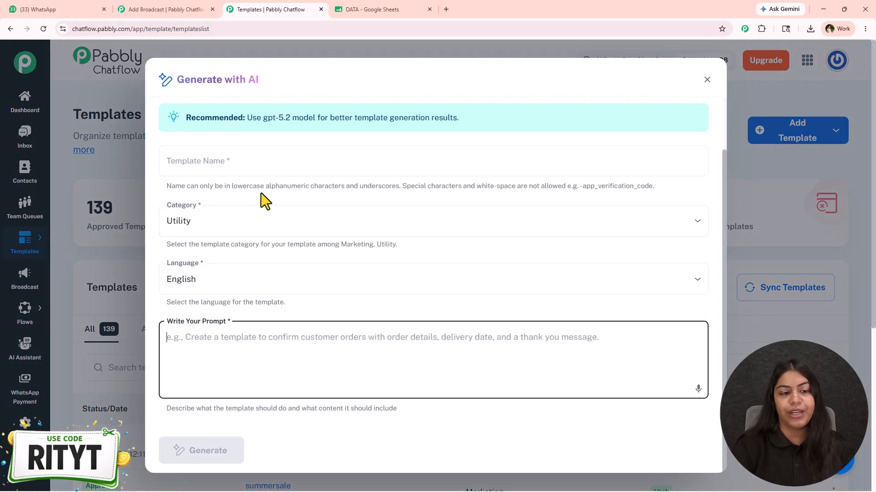
scroll(545, 197, "up", 2)
left_click(707, 80)
- Start a new template manually, choose the Marketing category, and name the template "test"
left_click(794, 133)
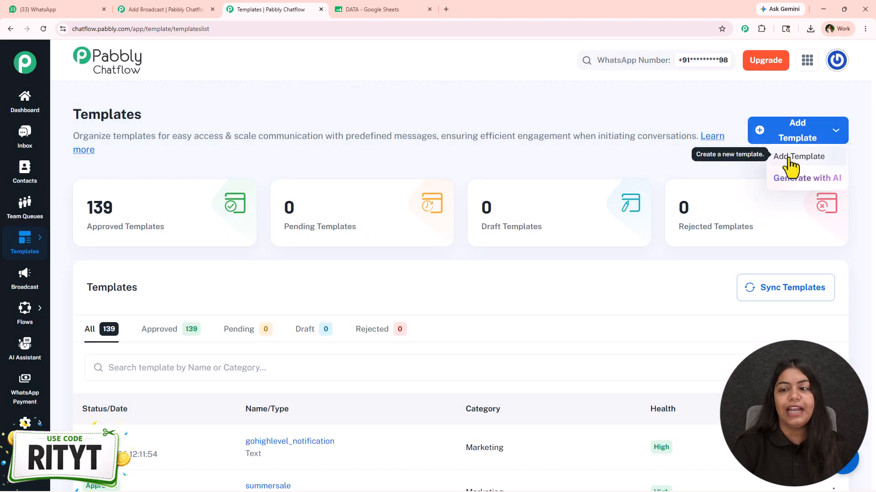
left_click(792, 160)
left_click(210, 234)
left_click(139, 257)
scroll(182, 205, "down", 2)
left_click(159, 201)
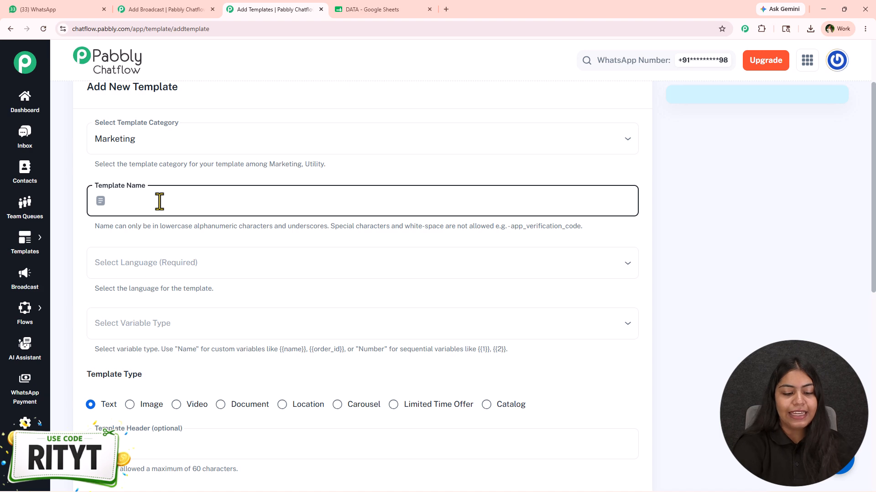
- Set the new template's language to English and its variable type to Name
left_click(190, 274)
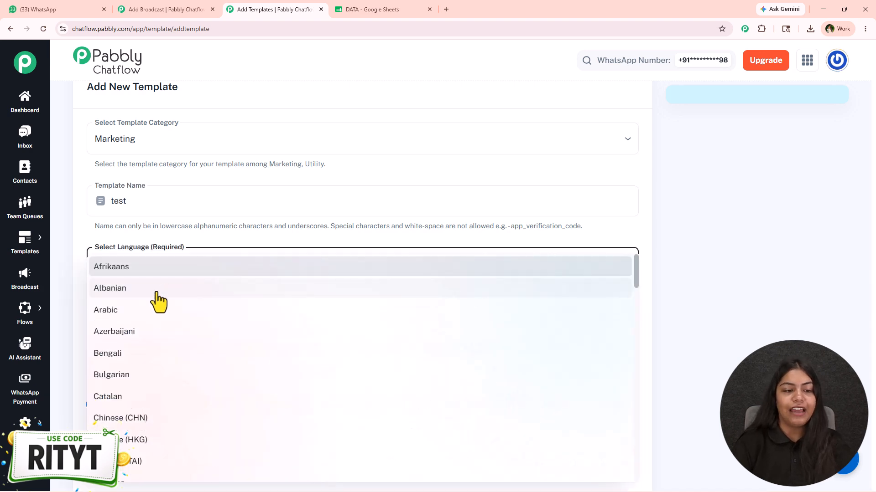
scroll(158, 338, "down", 4)
left_click(123, 369)
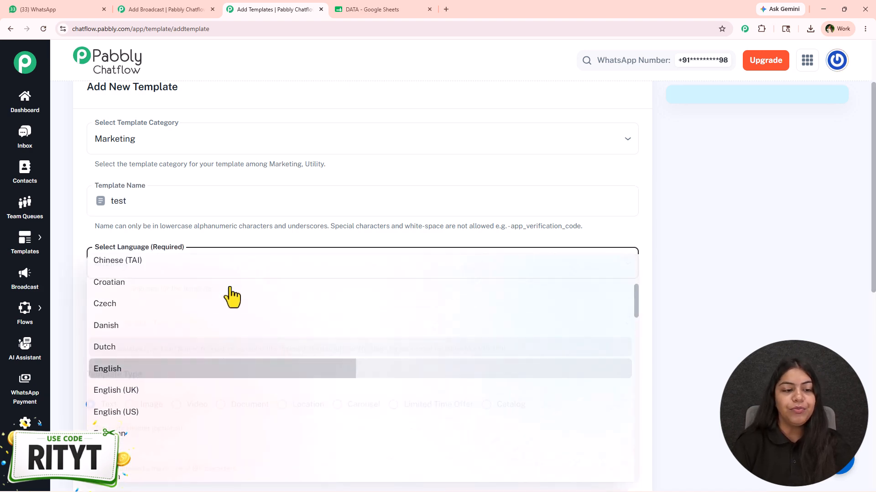
scroll(228, 273, "down", 1)
left_click(165, 240)
left_click(129, 268)
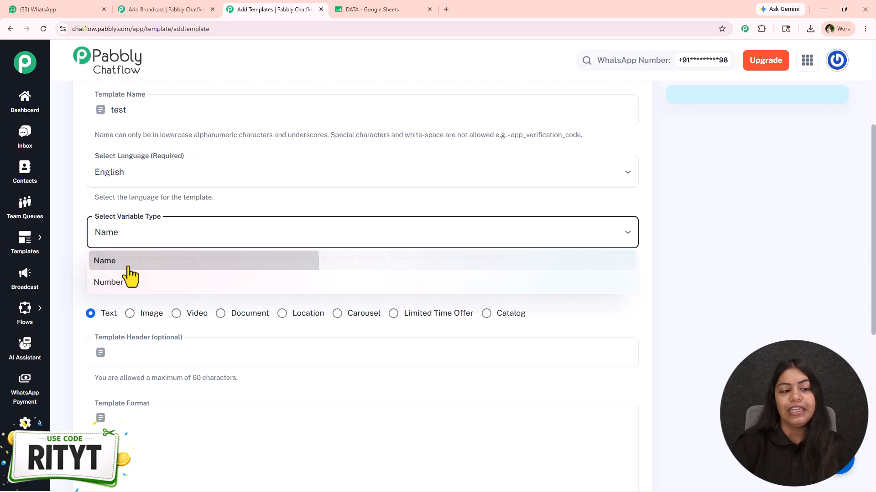
- Keep the template type as Text and write "Hey {{Name}}" as the template's message body
scroll(178, 272, "down", 1)
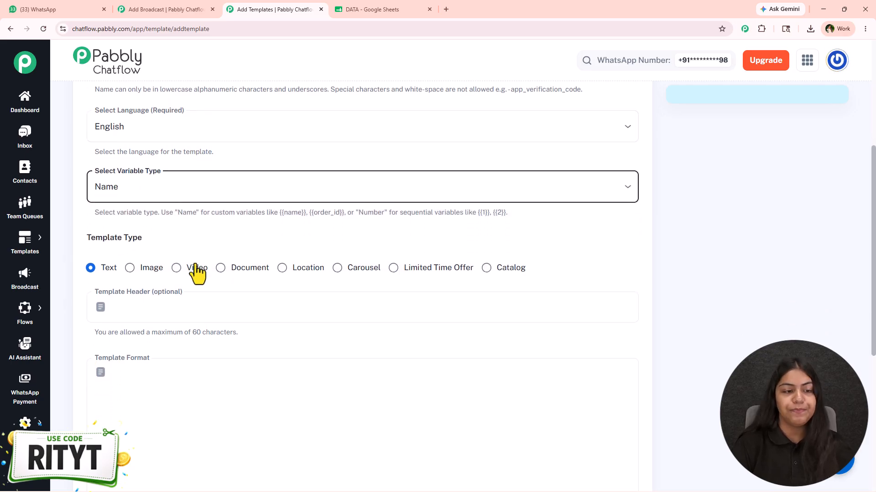
scroll(228, 265, "down", 3)
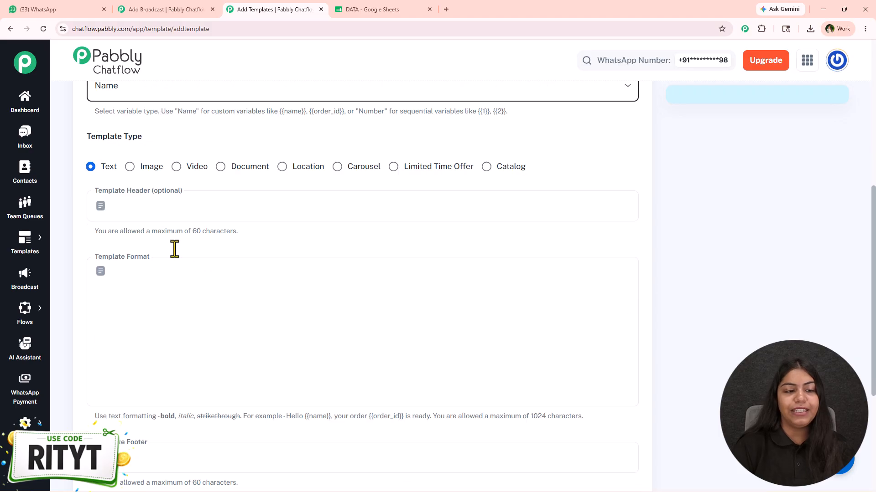
left_click(245, 261)
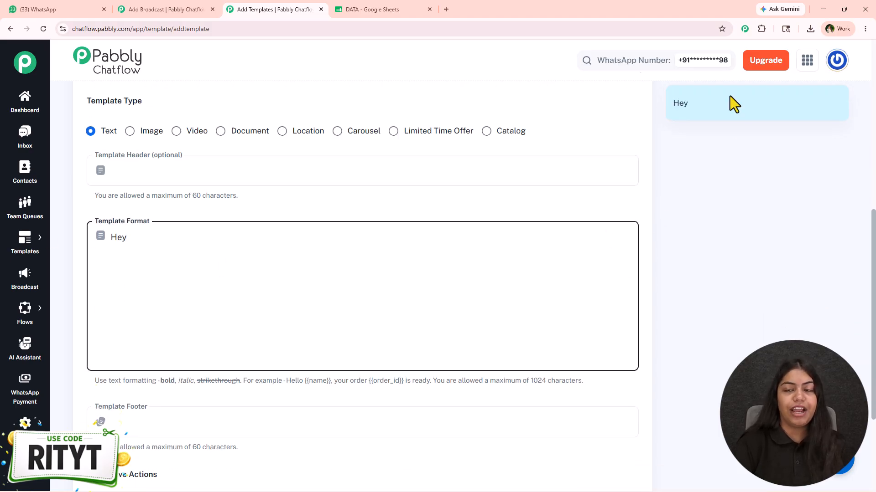
scroll(382, 265, "down", 4)
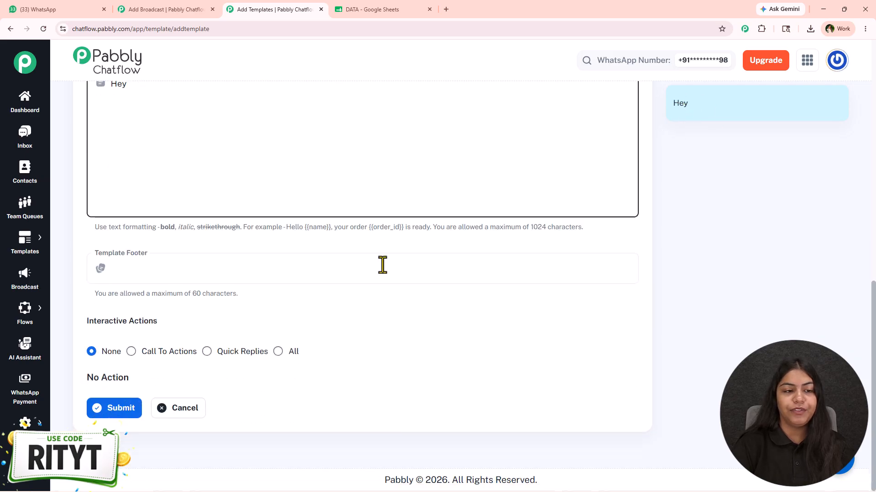
scroll(383, 265, "up", 2)
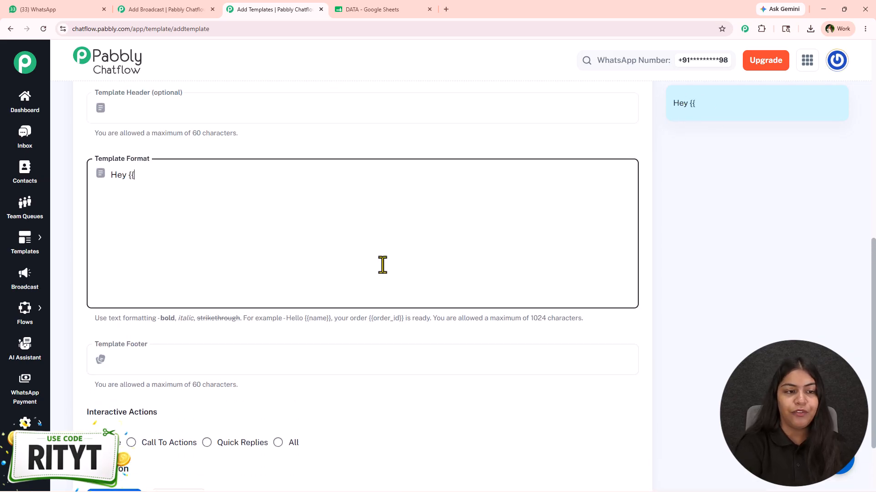
scroll(303, 258, "up", 2)
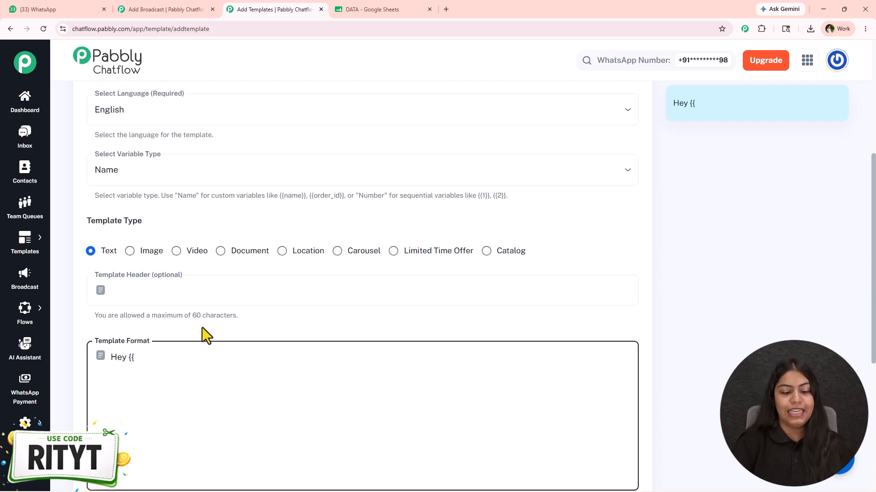
type("Name}}")
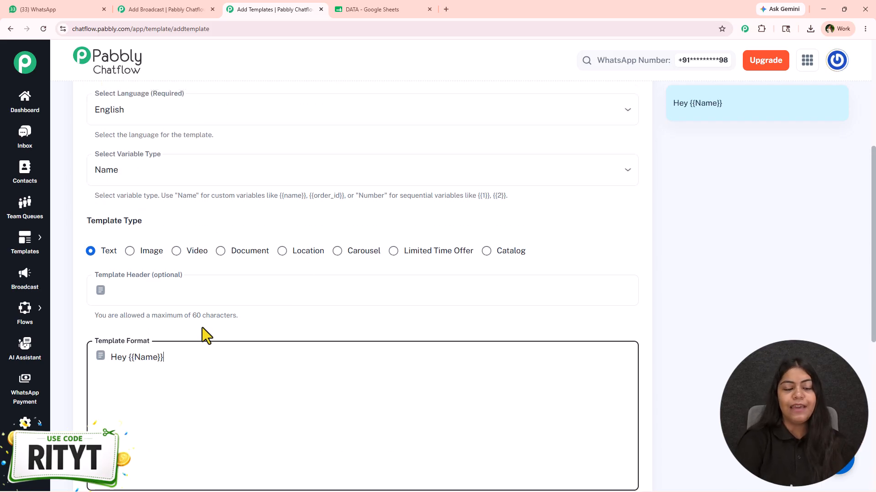
scroll(202, 336, "down", 5)
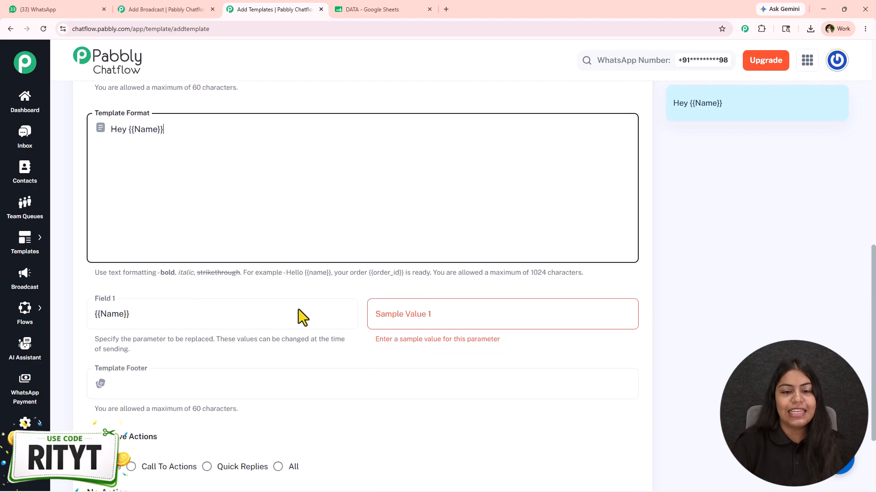
- Set the template's variable type to Number and change the placeholder in the message body to {{1}}
scroll(413, 319, "up", 5)
left_click(133, 178)
left_click(135, 221)
left_click_drag(156, 358, 136, 357)
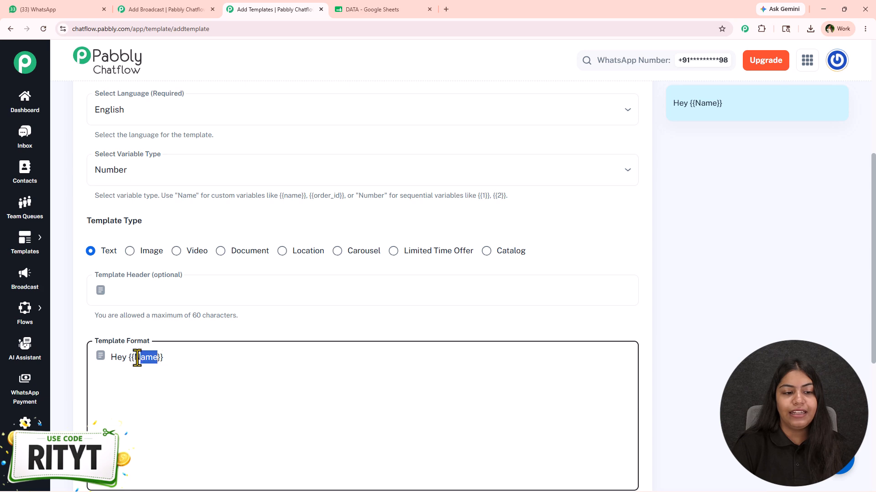
type("1")
scroll(524, 288, "down", 6)
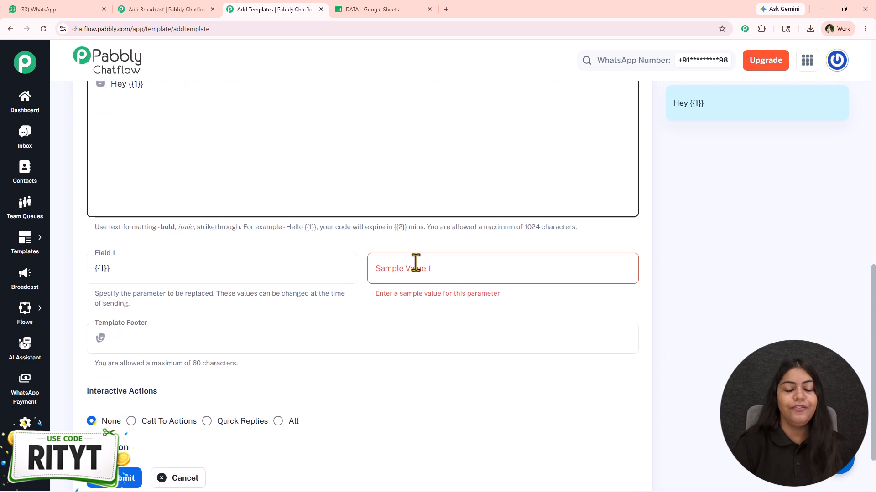
left_click(397, 277)
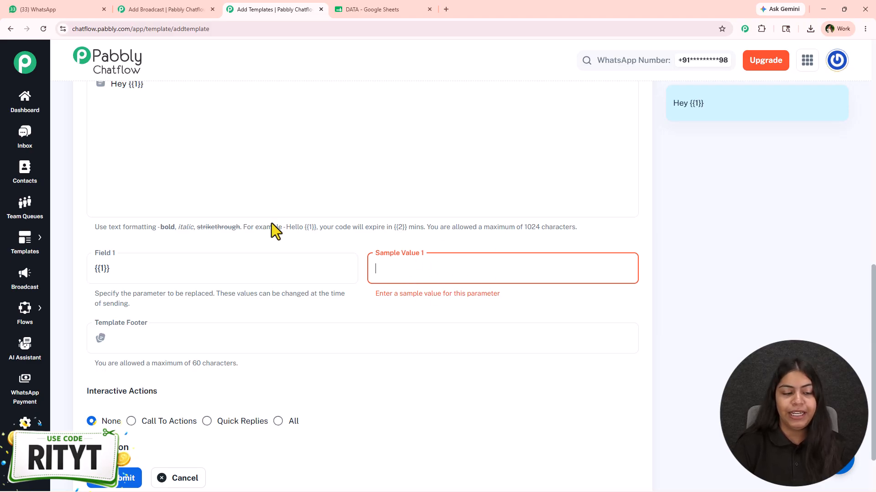
- Try the template's interactive actions, choosing Quick Replies and then All, and look over the call-to-action and offer code fields
scroll(86, 280, "down", 2)
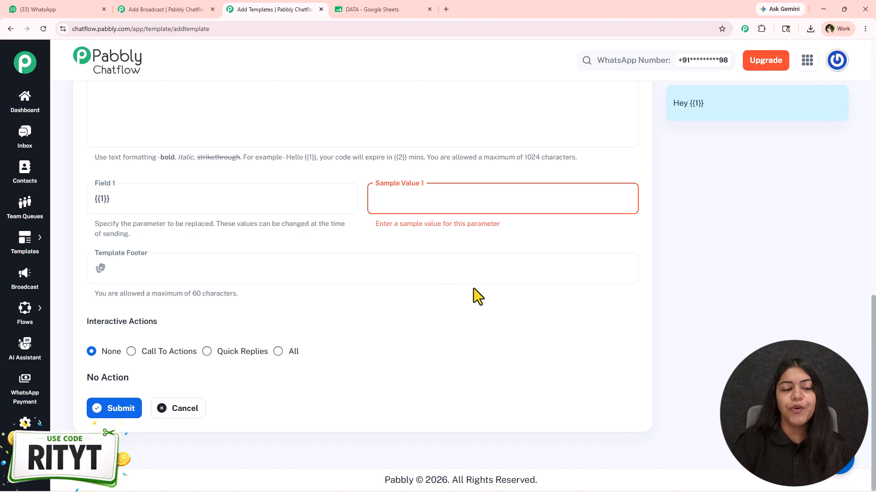
left_click(130, 352)
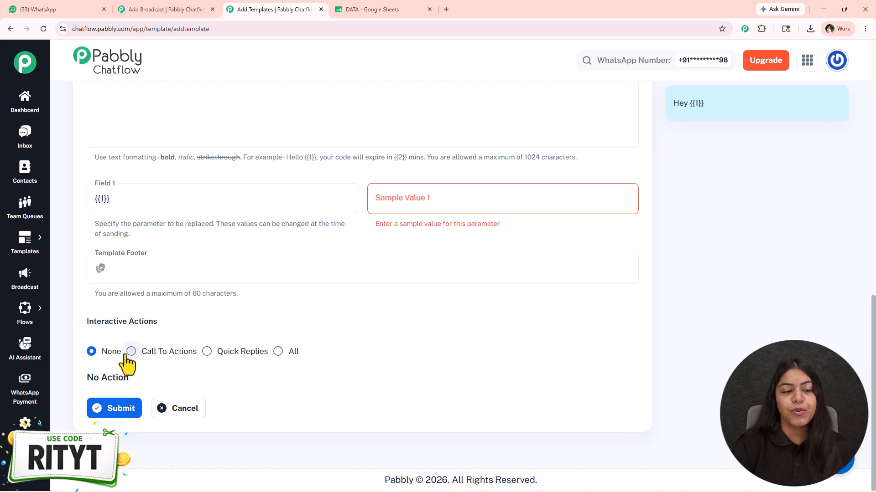
left_click(228, 352)
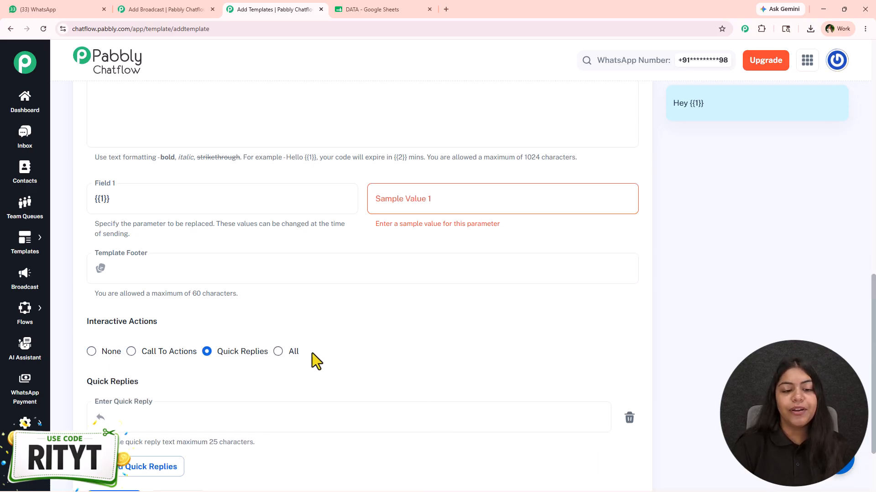
left_click(290, 352)
scroll(344, 332, "down", 5)
scroll(353, 323, "down", 4)
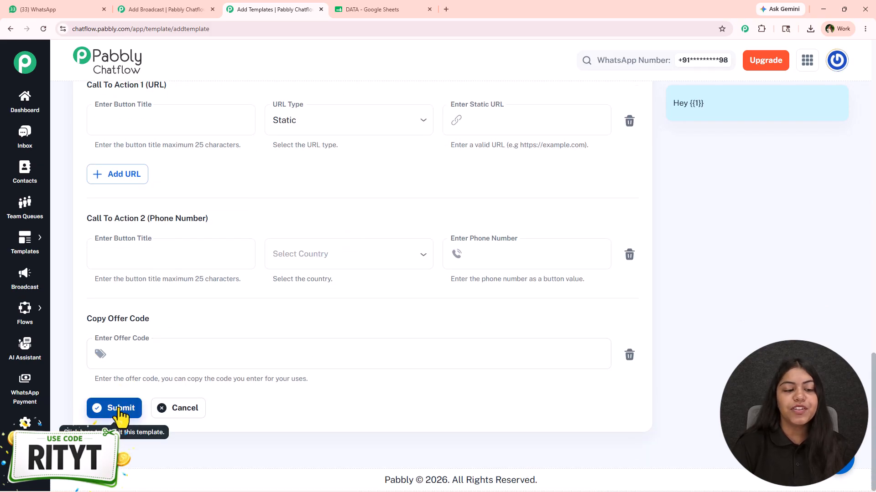
- Leave the new template unsubmitted, return to the templates list, and check the status of the existing templates
mouse_move(44, 245)
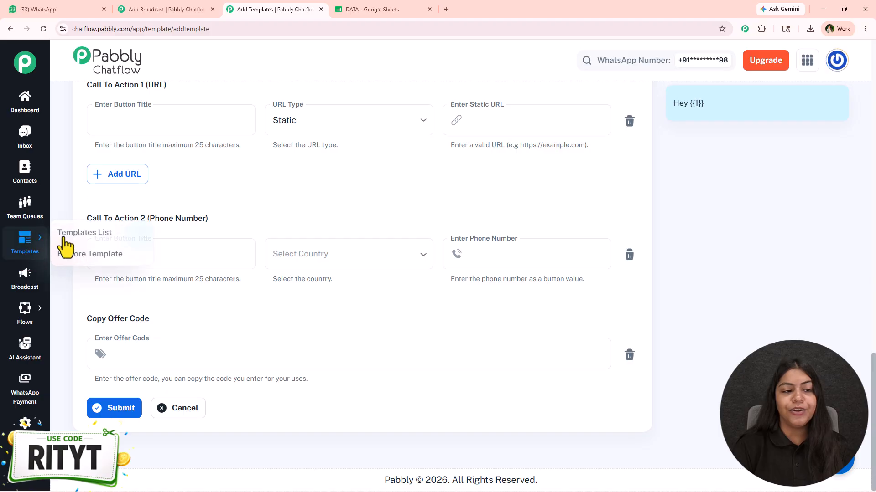
left_click(79, 232)
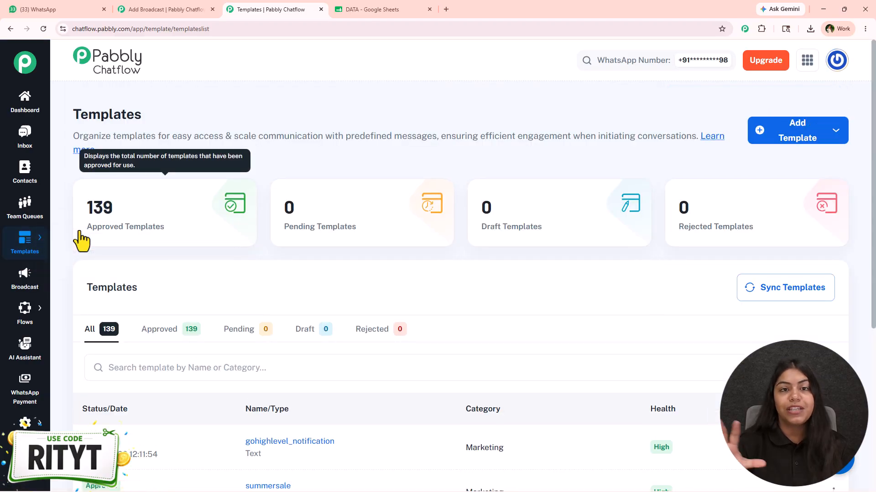
scroll(330, 209, "down", 5)
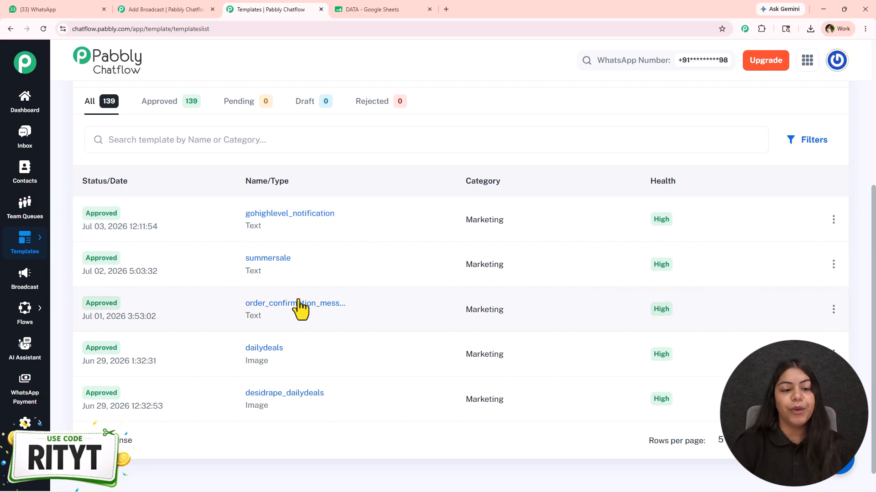
left_click(109, 214)
- Switch to the broadcast form's browser tab and select the pre-approved find_your_skincare template for the broadcast message
left_click(164, 10)
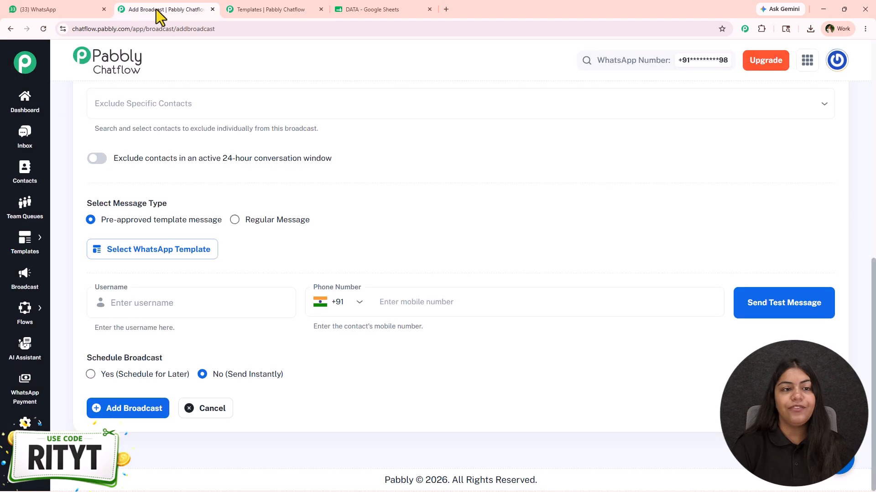
left_click(205, 248)
left_click(687, 462)
left_click(687, 460)
left_click(448, 282)
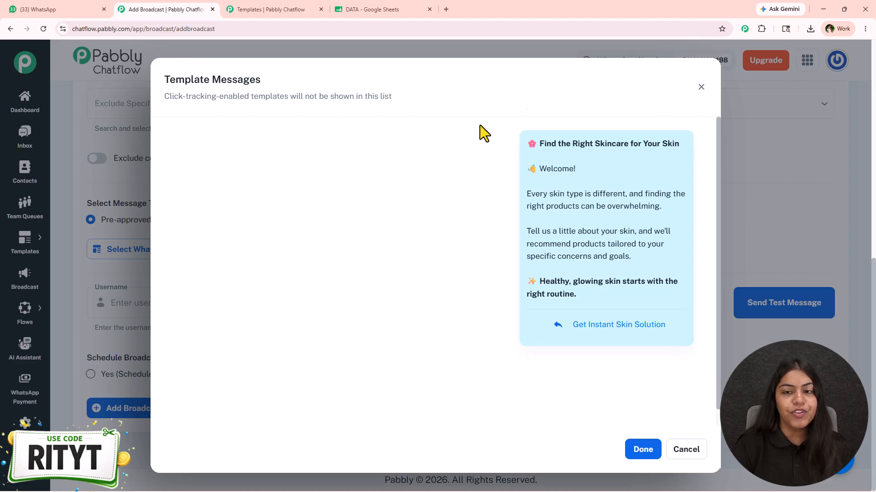
left_click(643, 451)
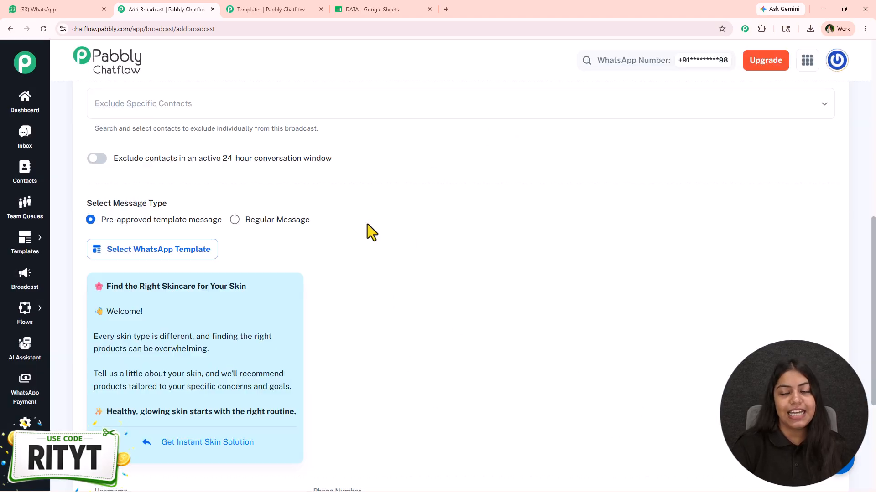
- Send a test message of the broadcast to the username "test user", entering the contact's mobile number with country code +91
scroll(372, 233, "down", 3)
scroll(340, 182, "up", 2)
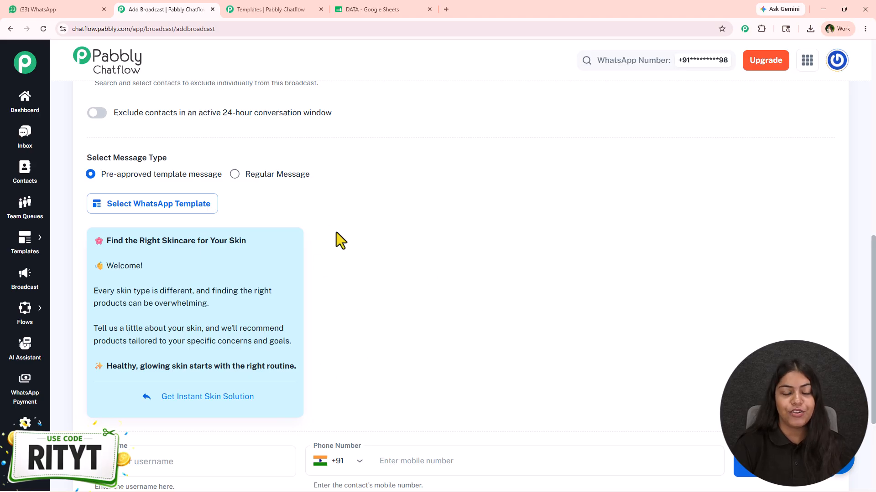
scroll(327, 244, "down", 3)
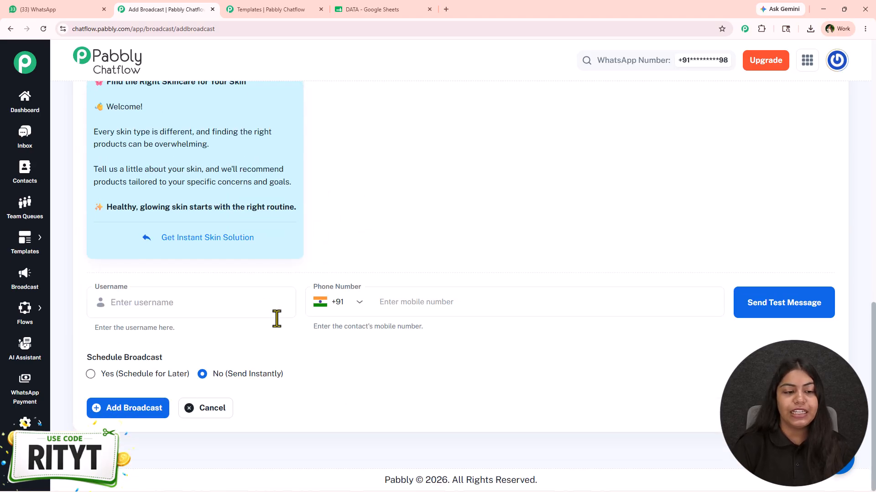
left_click(488, 310)
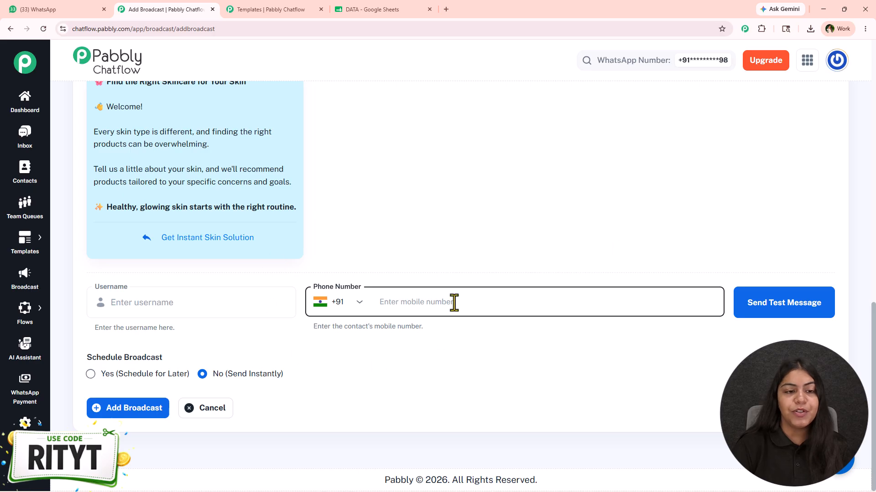
scroll(135, 201, "up", 3)
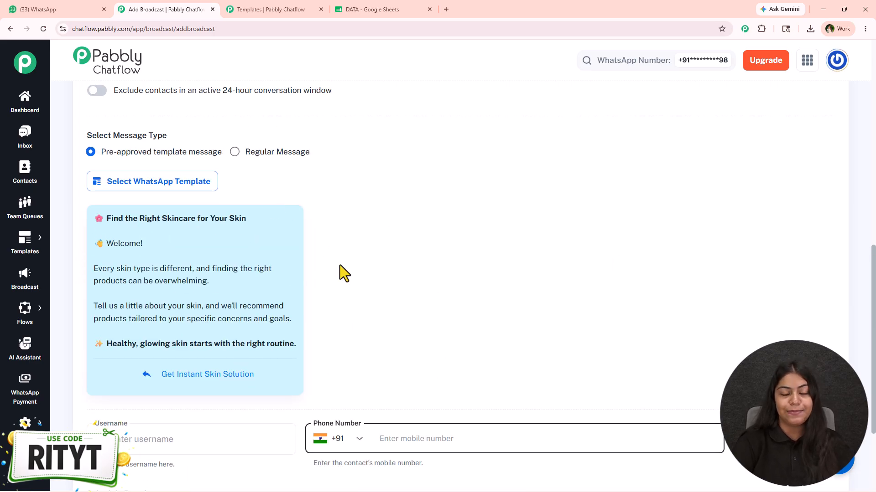
scroll(335, 259, "down", 2)
left_click(234, 345)
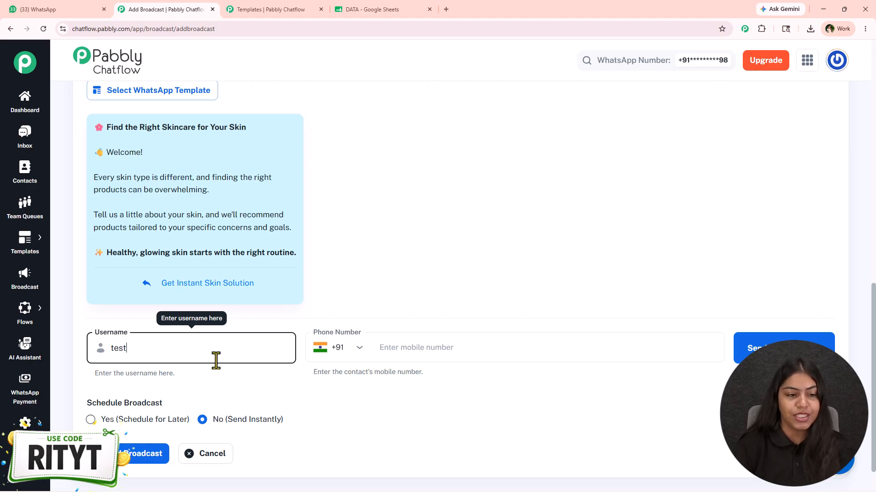
type("r")
left_click(486, 354)
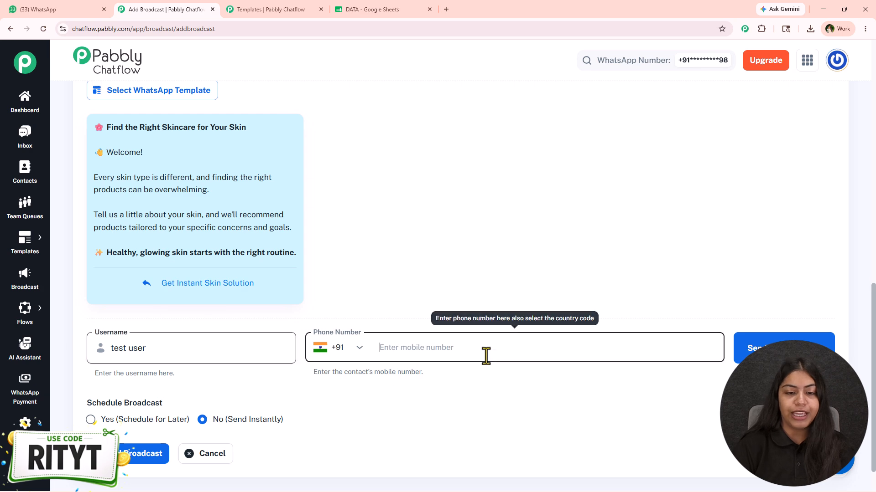
type("90")
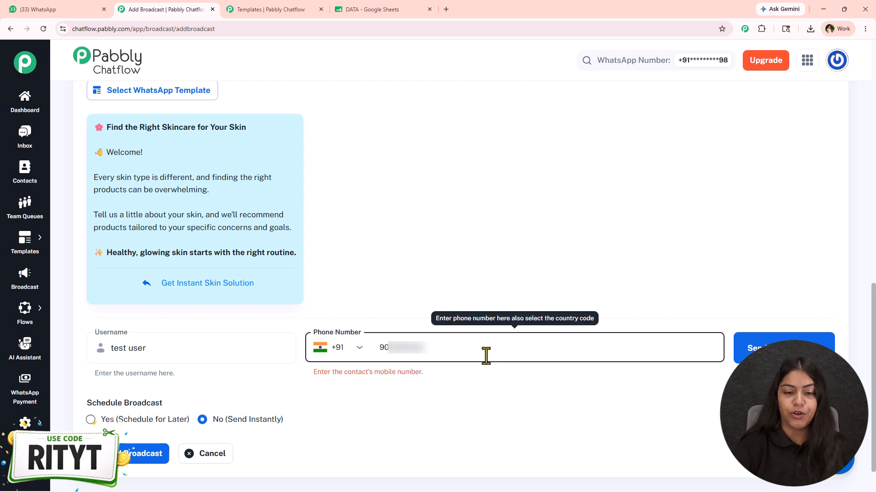
left_click(791, 342)
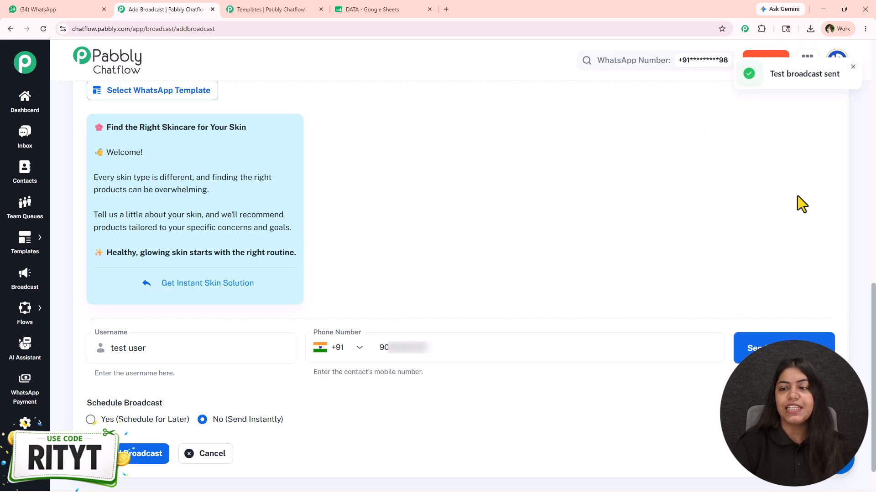
- Switch to WhatsApp to check the test message in the Pabbly Chatflow 2 chat, and return to the broadcast form
left_click(30, 10)
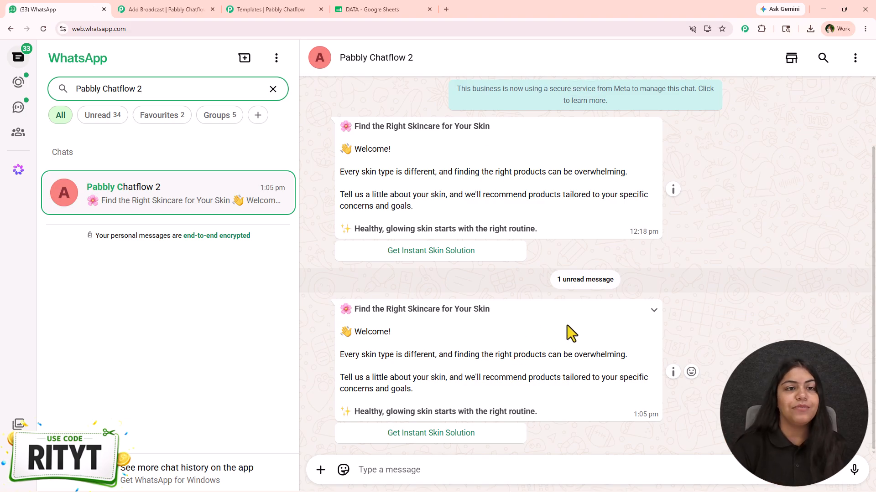
left_click(191, 9)
- Schedule the broadcast for 07/10/2026 01:00 PM, add it, and check its entry in the broadcast list
scroll(445, 404, "down", 1)
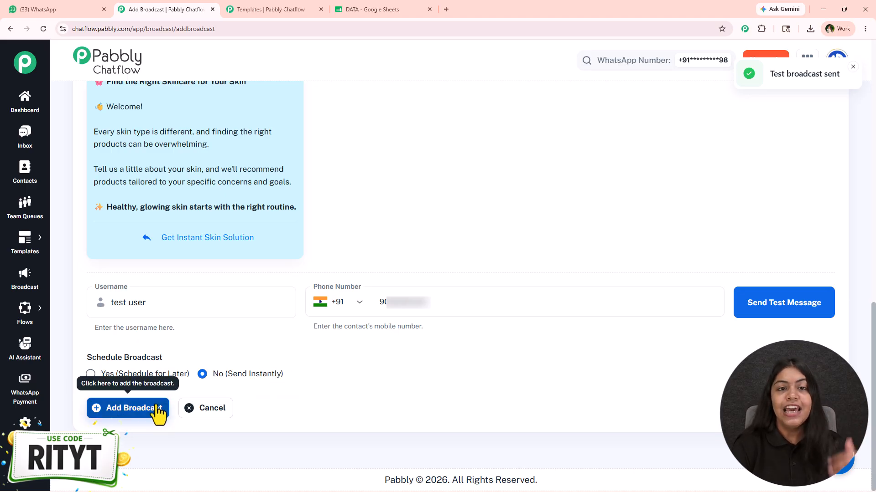
left_click(173, 376)
scroll(172, 390, "down", 2)
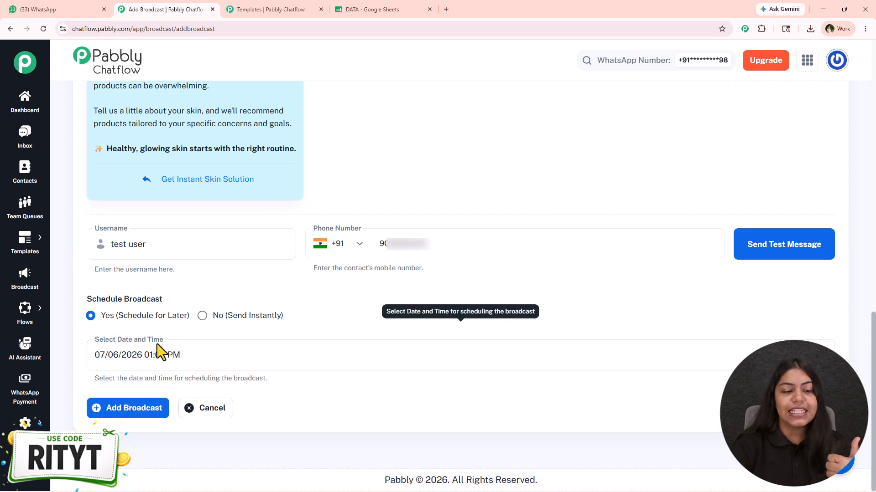
left_click(461, 355)
left_click(224, 187)
left_click(317, 113)
left_click(195, 389)
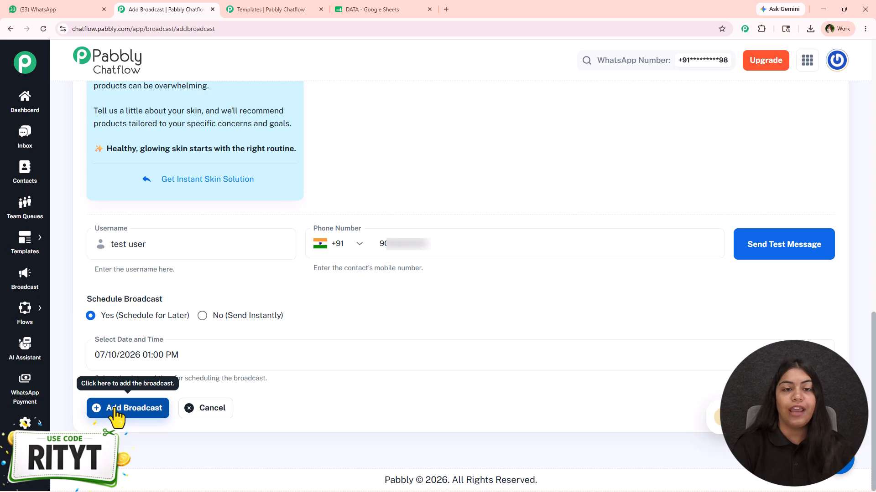
left_click(115, 410)
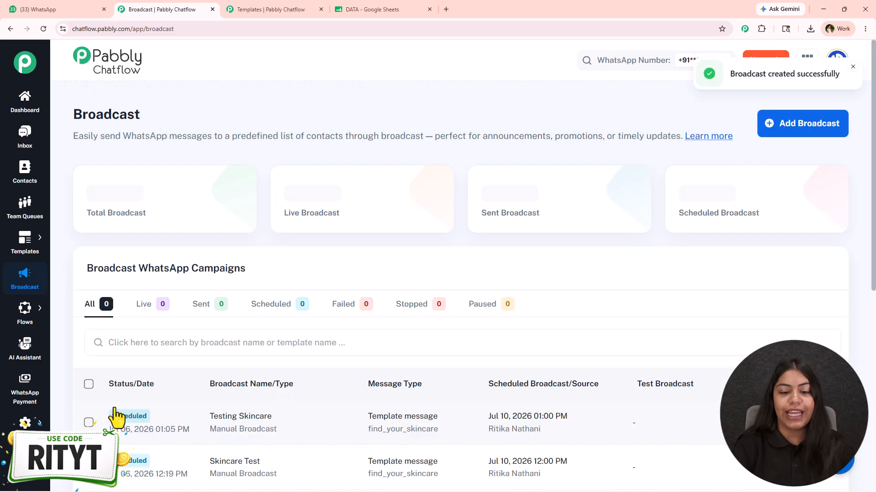
scroll(116, 417, "down", 2)
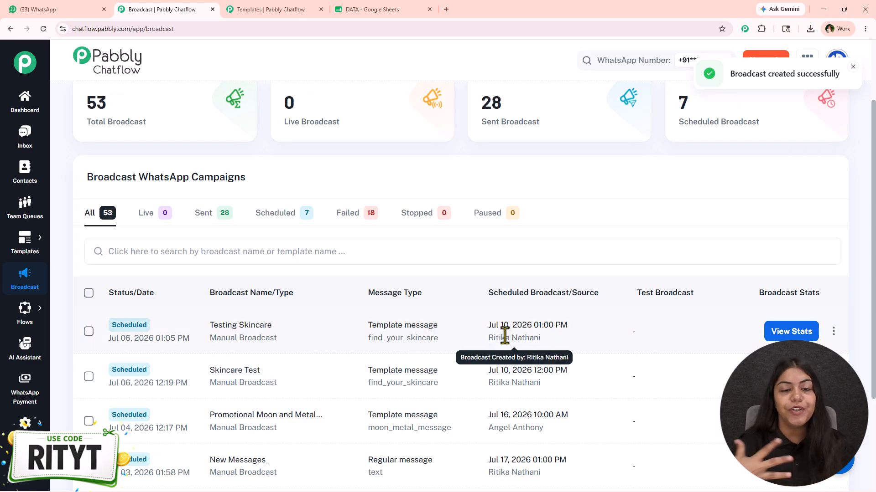
- Filter the broadcast campaigns to the sent ones, review the delivery report of the deal_alert broadcast, and close the report
left_click(218, 213)
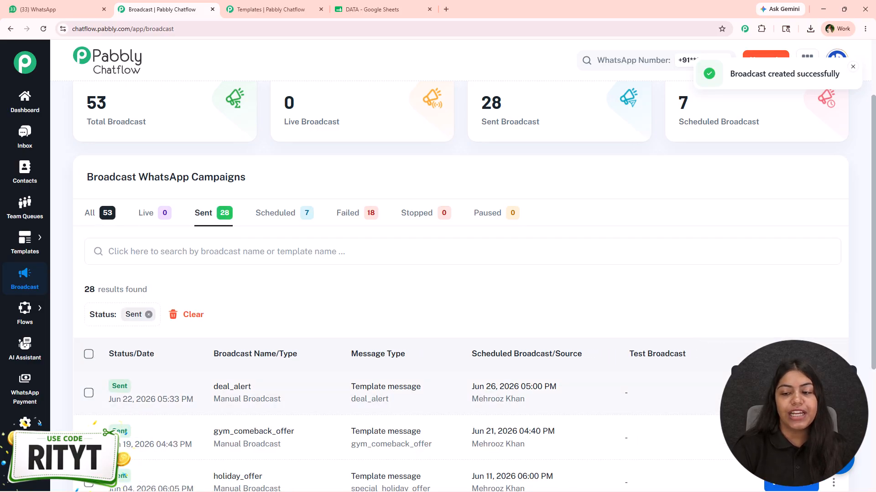
left_click(734, 370)
scroll(590, 323, "down", 7)
scroll(836, 150, "up", 5)
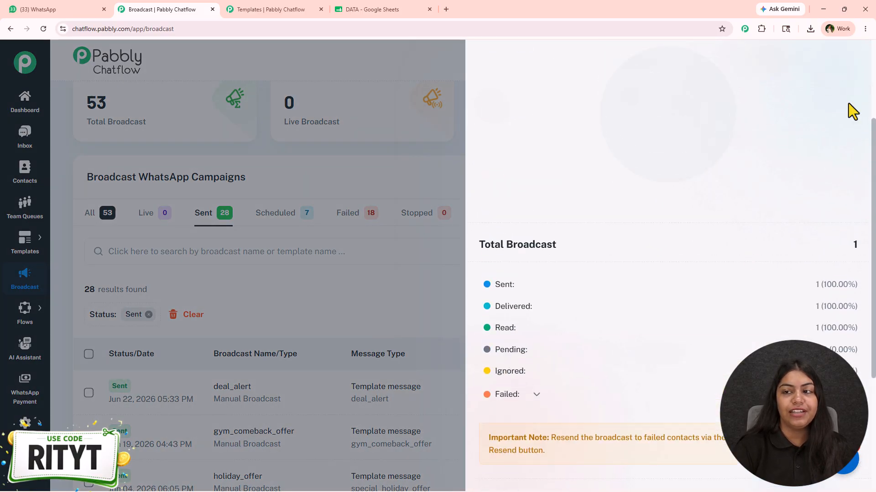
scroll(839, 144, "up", 3)
left_click(411, 74)
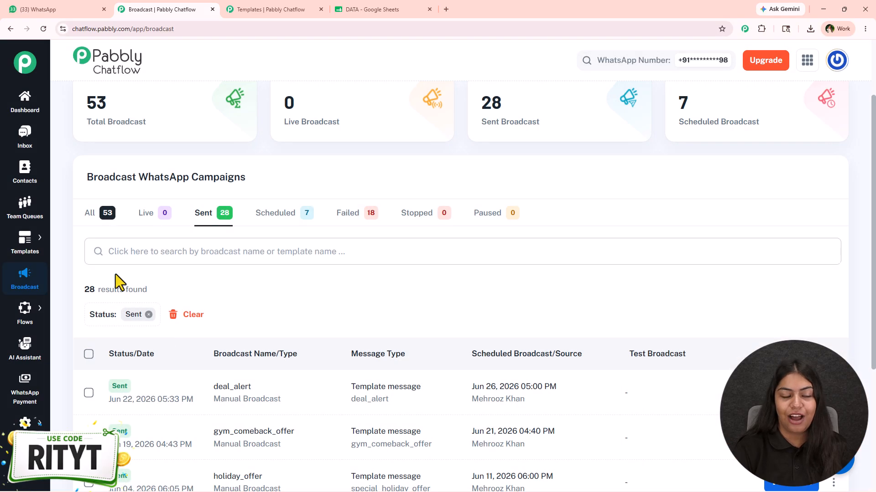
- Filter the broadcast campaigns to the live ones and look through the list
left_click(144, 218)
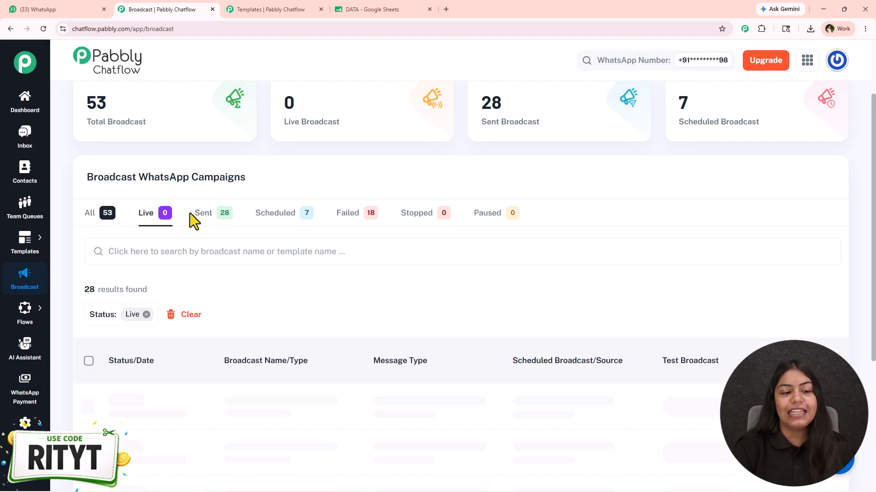
scroll(228, 296, "down", 2)
scroll(274, 228, "up", 2)
- Filter to the failed broadcasts, examine the New Messages report with its failed-delivery breakdown and resend option, and close it
left_click(350, 217)
left_click(791, 393)
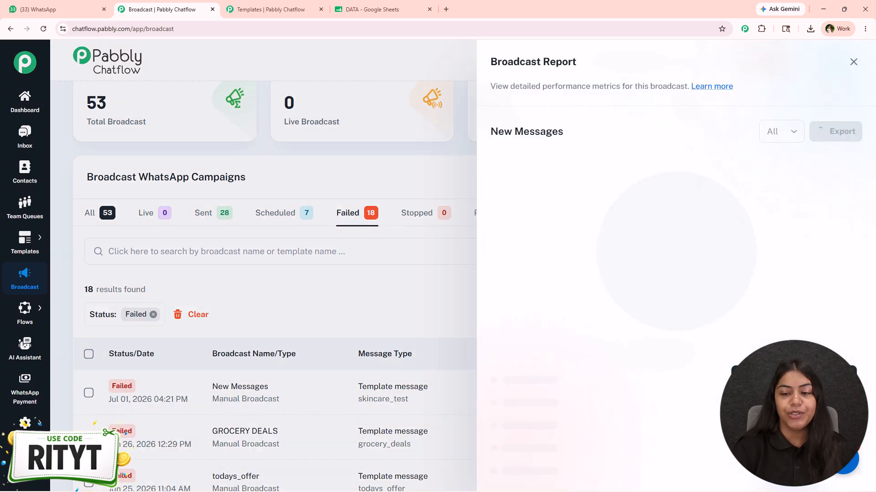
scroll(636, 371, "down", 4)
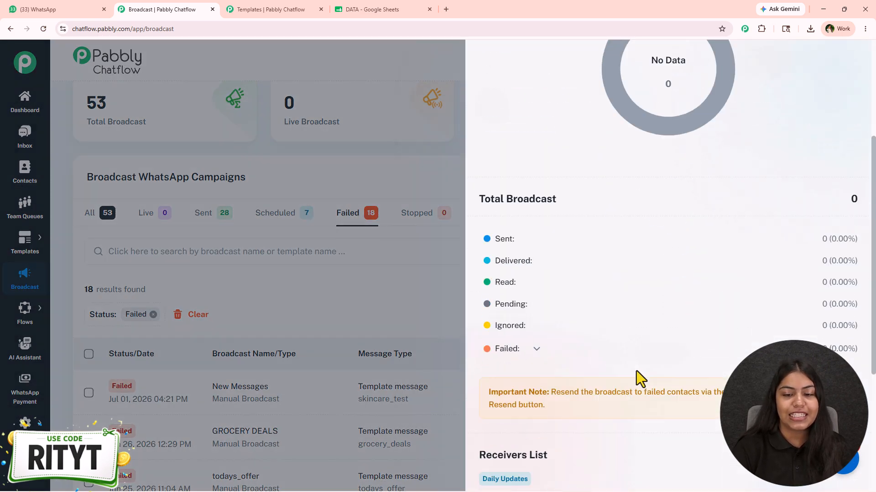
left_click(532, 352)
scroll(566, 326, "down", 2)
scroll(565, 337, "up", 6)
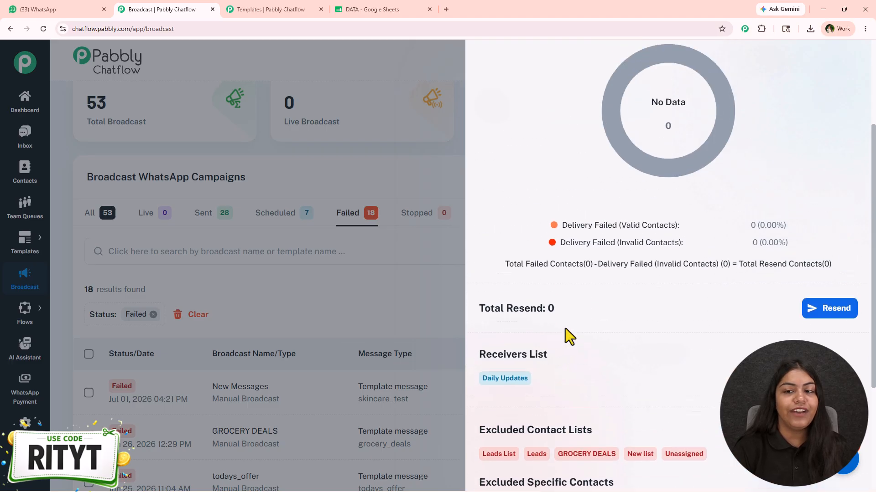
left_click(849, 62)
scroll(228, 319, "up", 2)
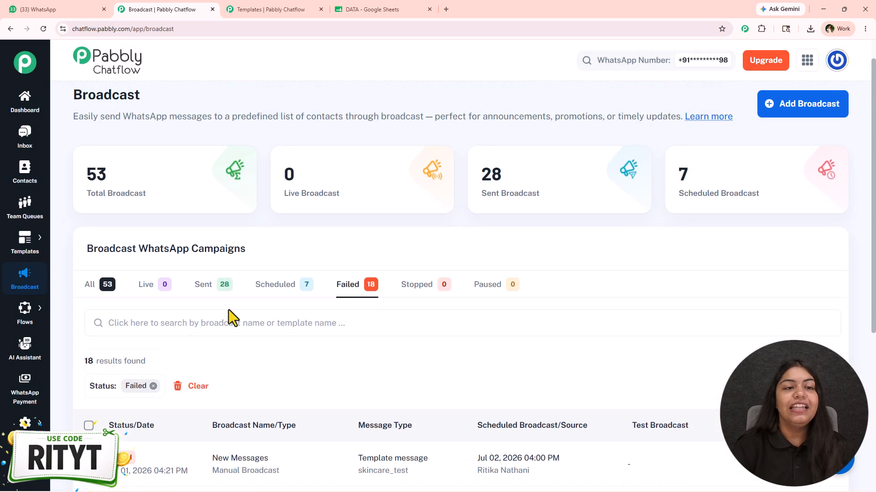
- Switch to WhatsApp to view the skincare template message in the Pabbly Chatflow 2 chat
left_click(81, 8)
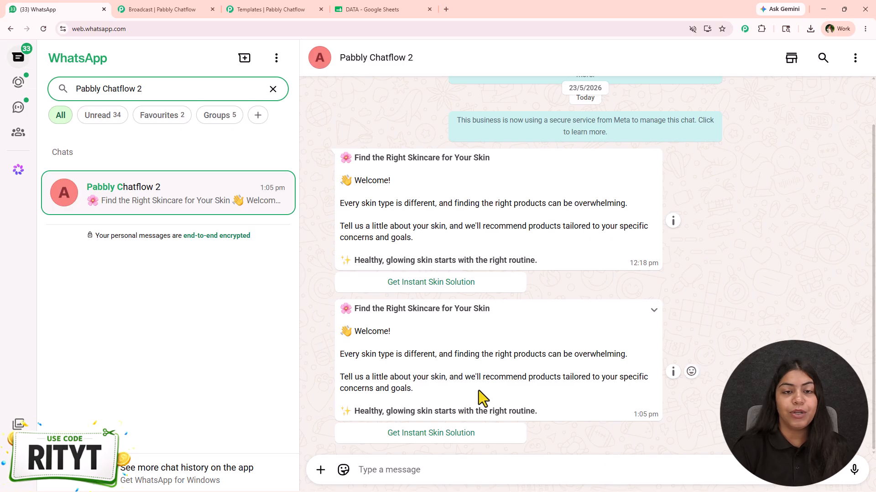